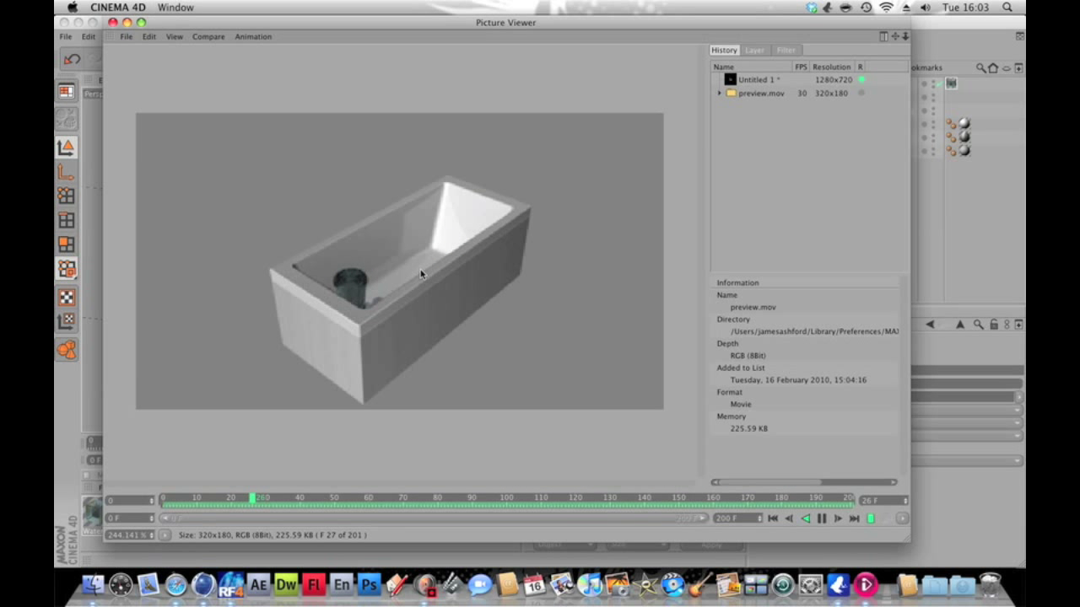
Step: Close the Picture Viewer and start a new empty scene, Untitled 2
click(112, 22)
click(65, 36)
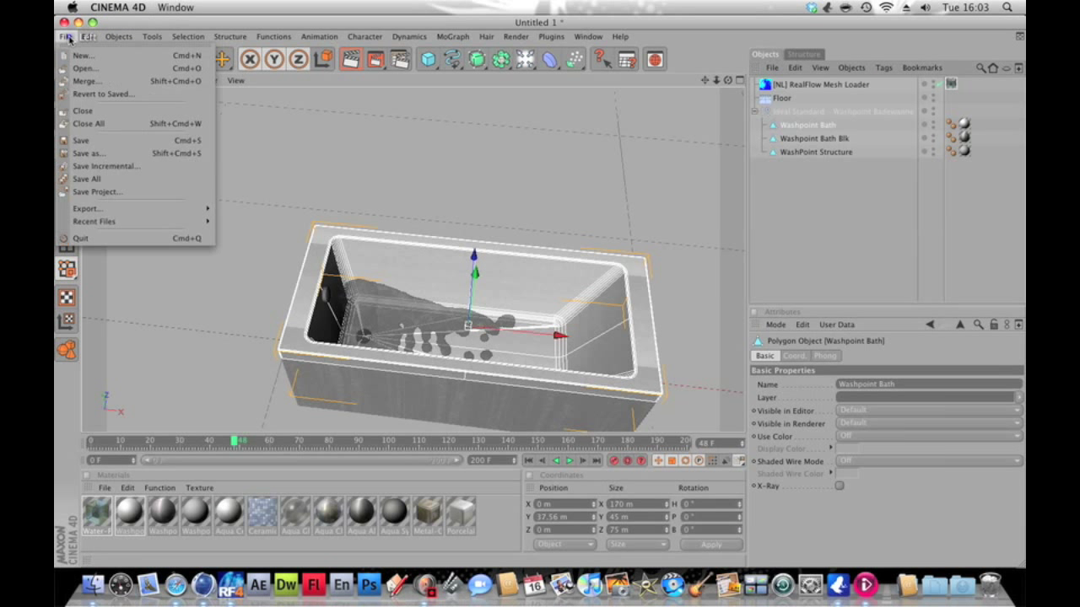
click(78, 51)
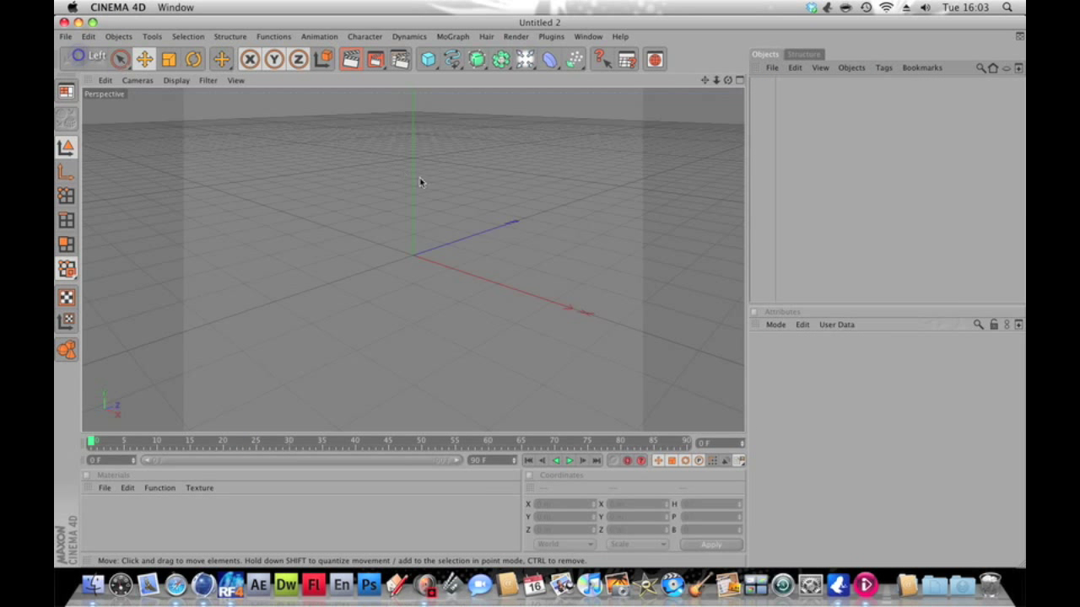
Step: In the Content Browser, browse to Presets > Architecture Edition > Objects
click(655, 60)
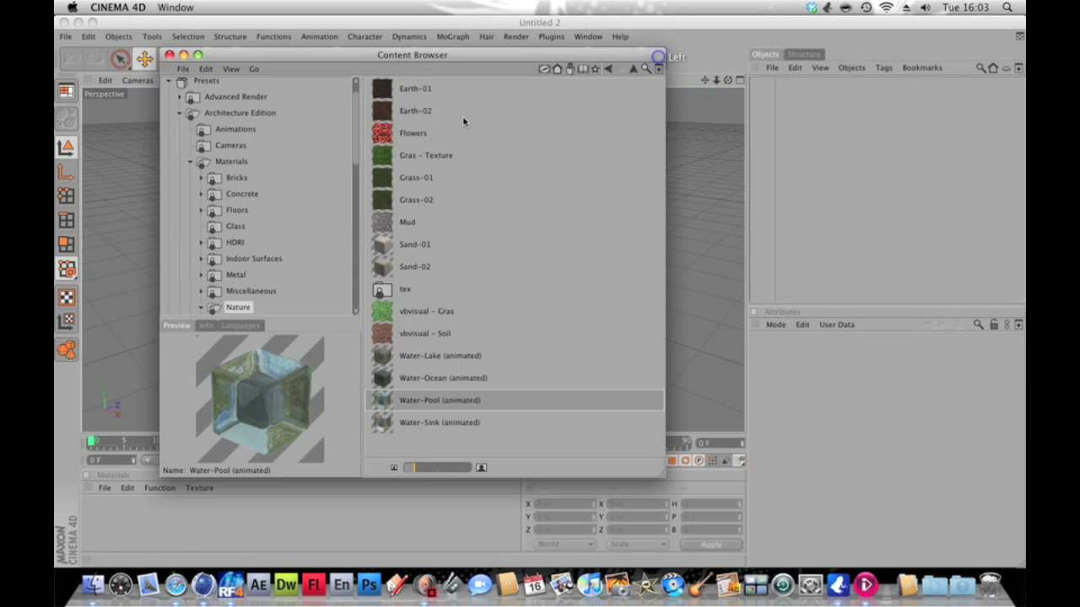
click(179, 113)
scroll(177, 127, up, 1)
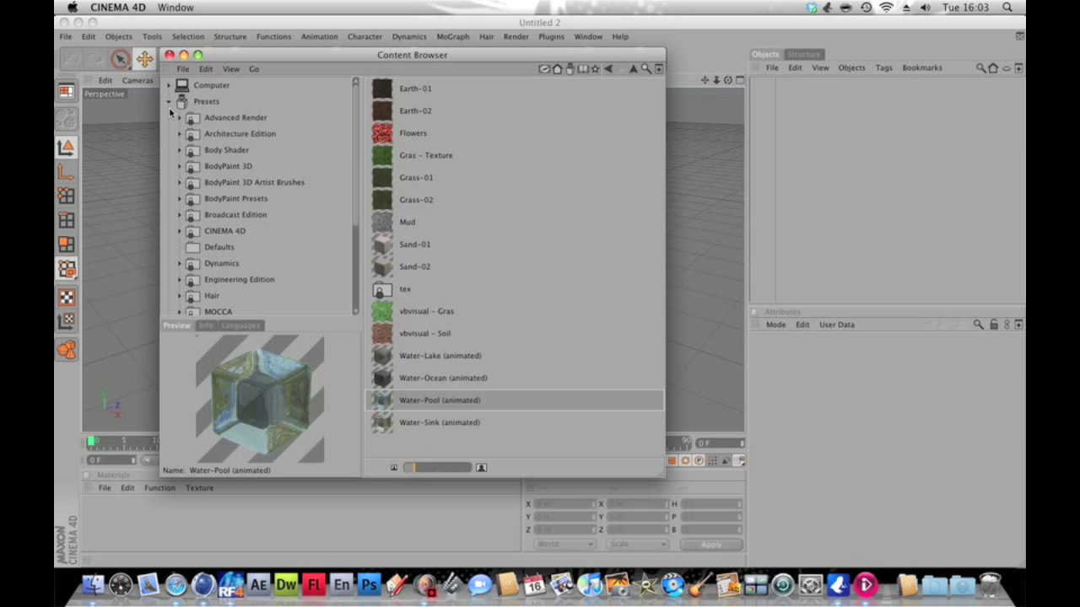
click(169, 102)
click(224, 246)
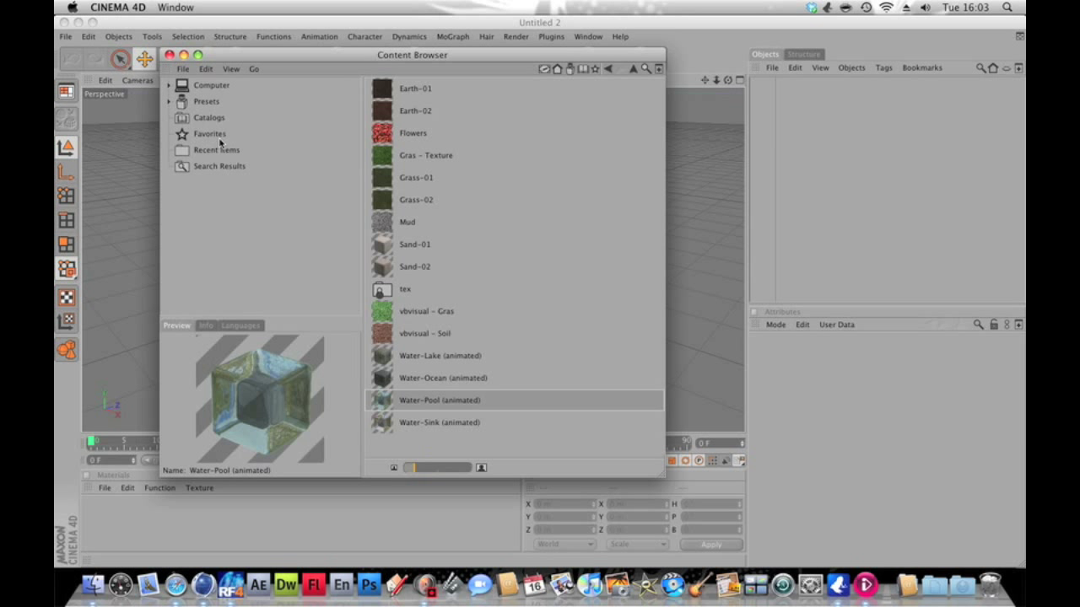
click(168, 101)
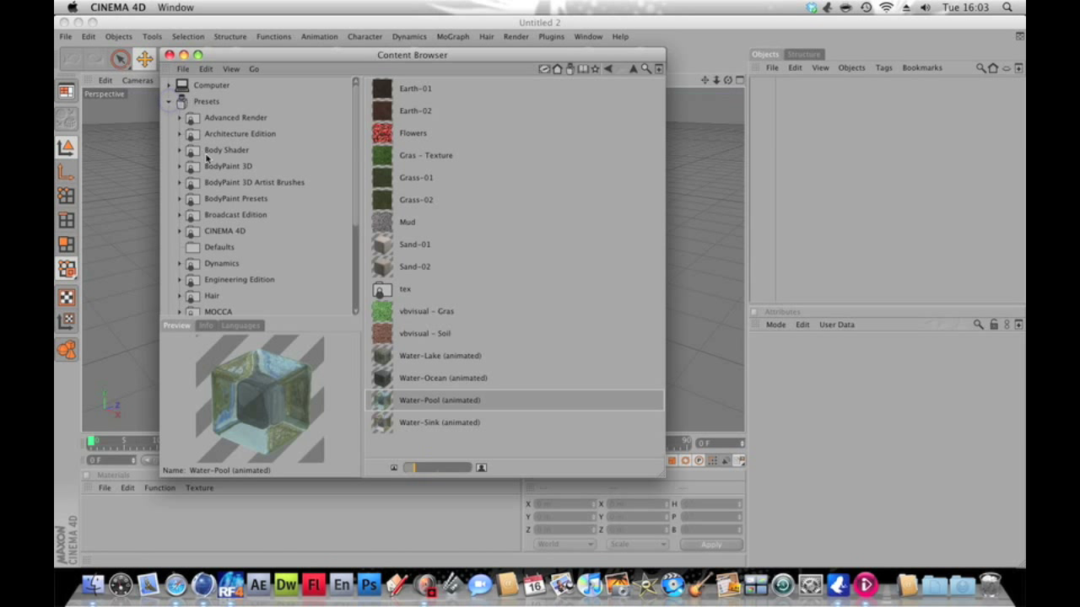
click(179, 134)
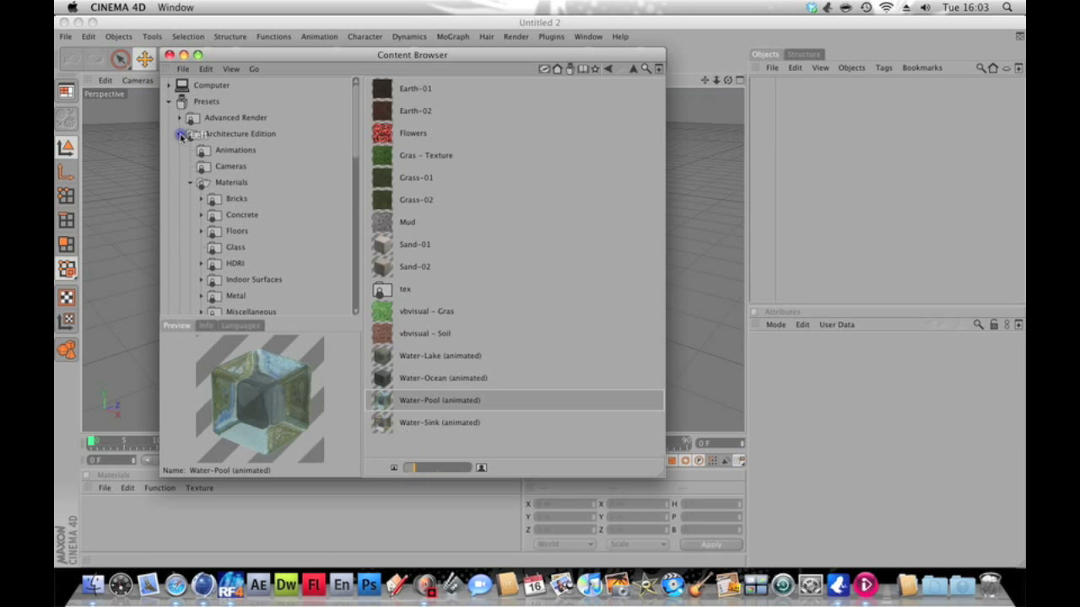
click(191, 183)
click(203, 199)
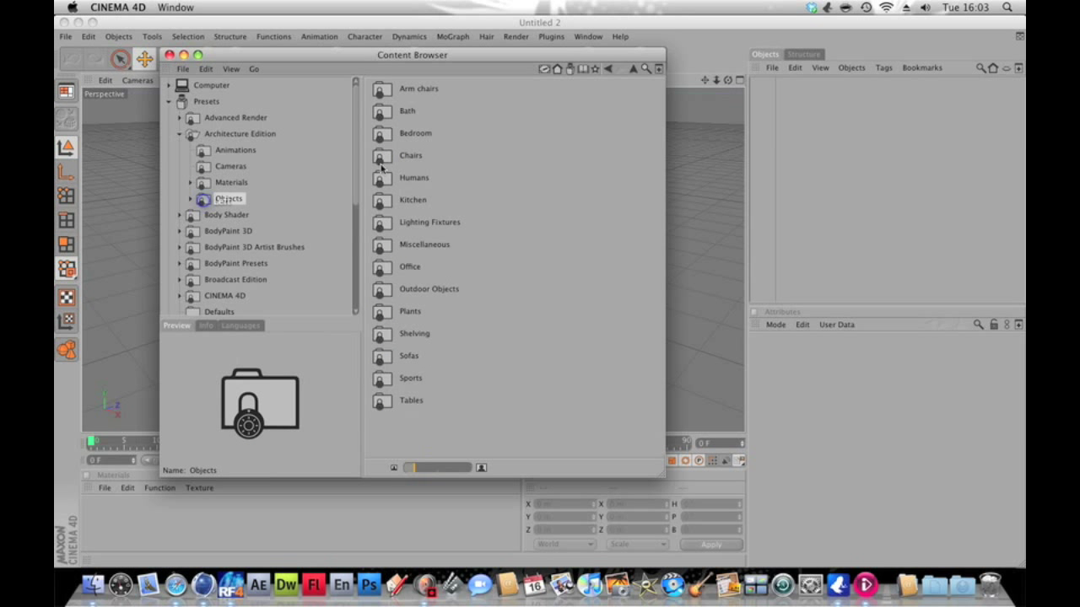
Step: Load the Washpoint Badewanne preset from the Bath > Bathtubs folder into the scene
double_click(414, 117)
double_click(415, 112)
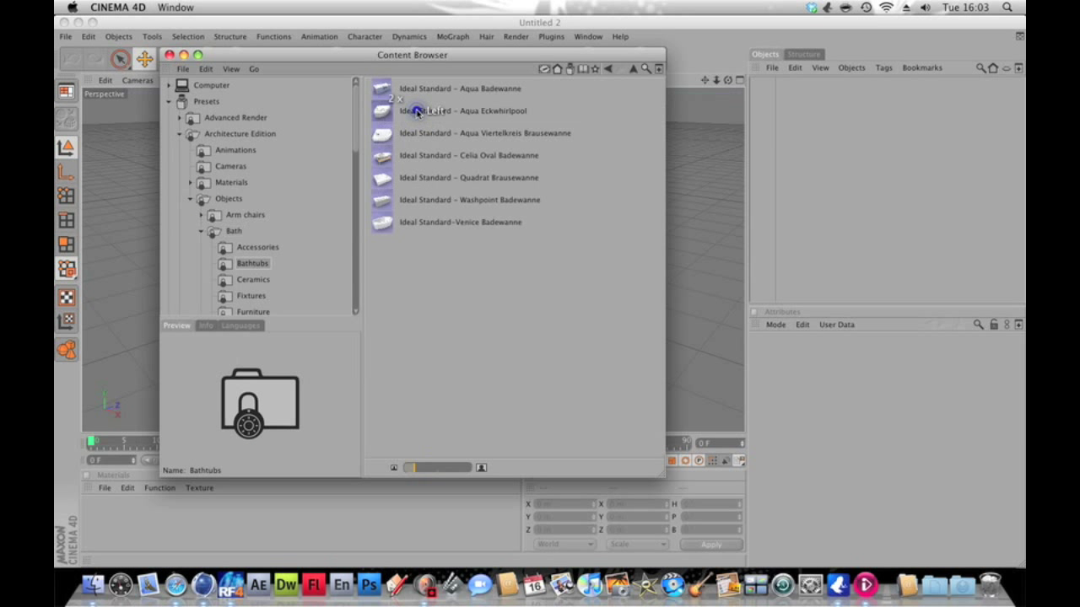
click(397, 201)
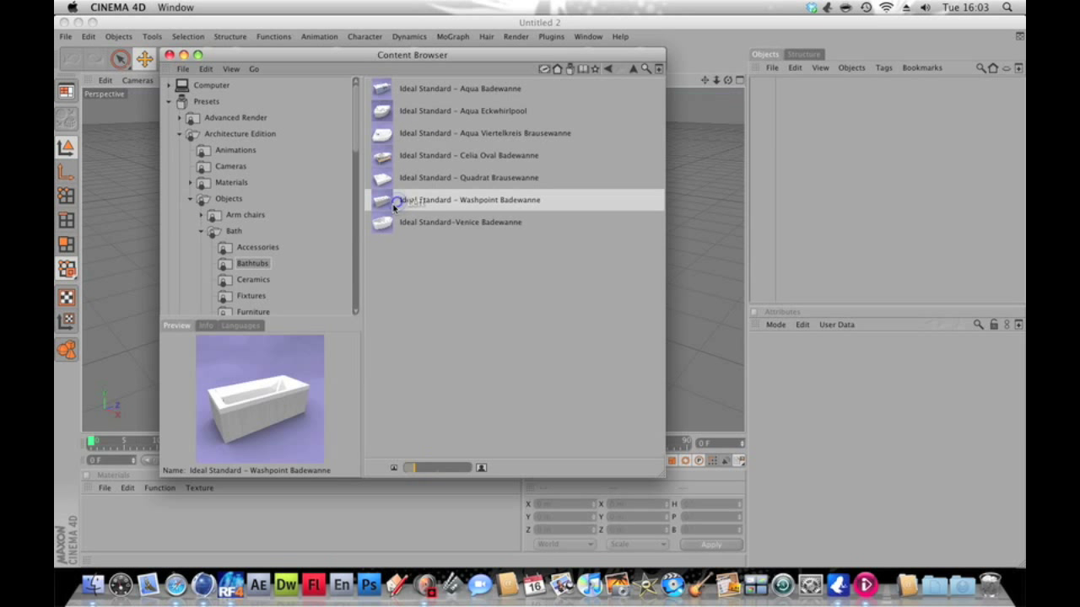
double_click(477, 201)
click(168, 55)
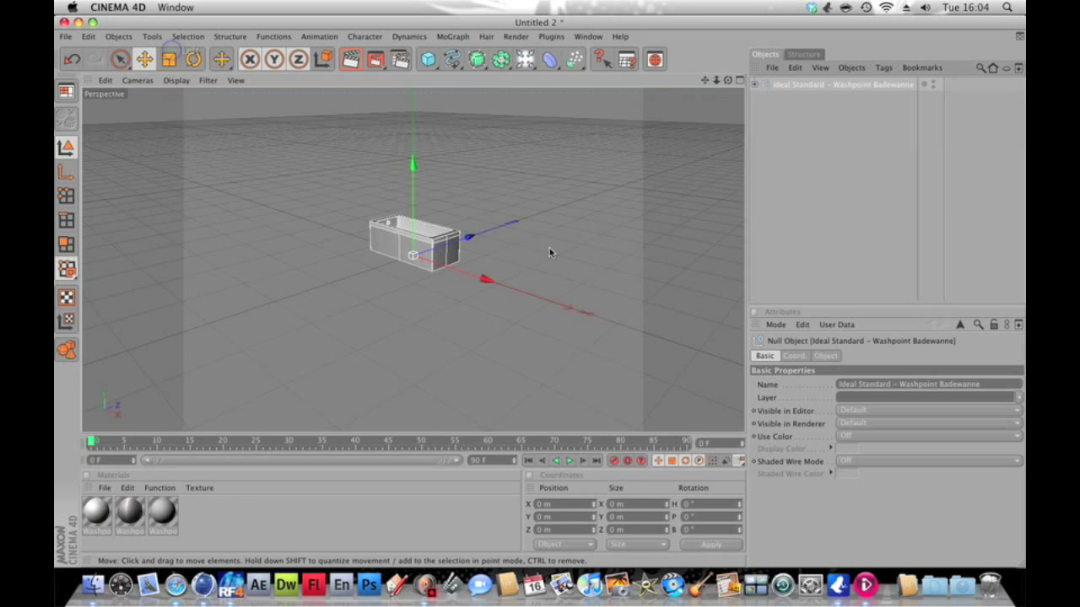
Step: Orbit around the bathtub and render a quick preview of the viewport
scroll(549, 253, up, 3)
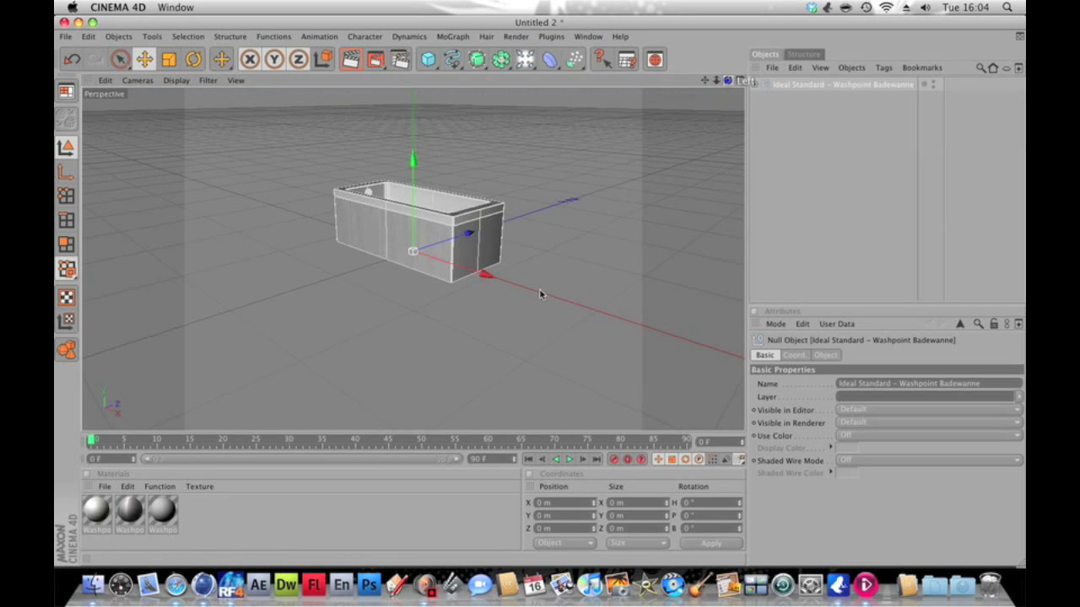
mouse_move(539, 288)
alt+mouse_down()
mouse_move(481, 292)
mouse_move(540, 295)
alt+mouse_up()
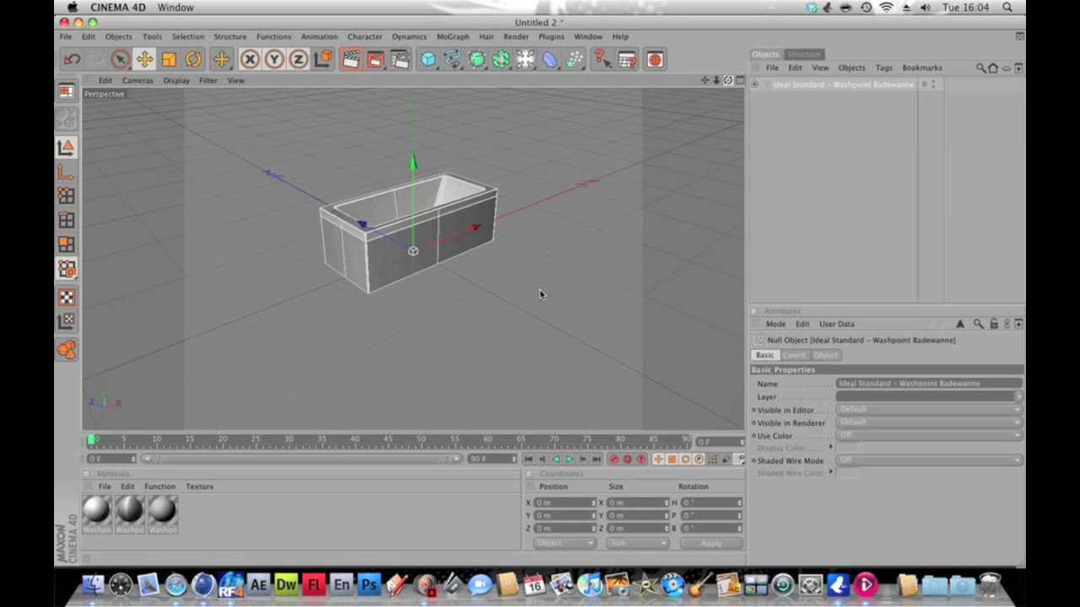
key(super+r)
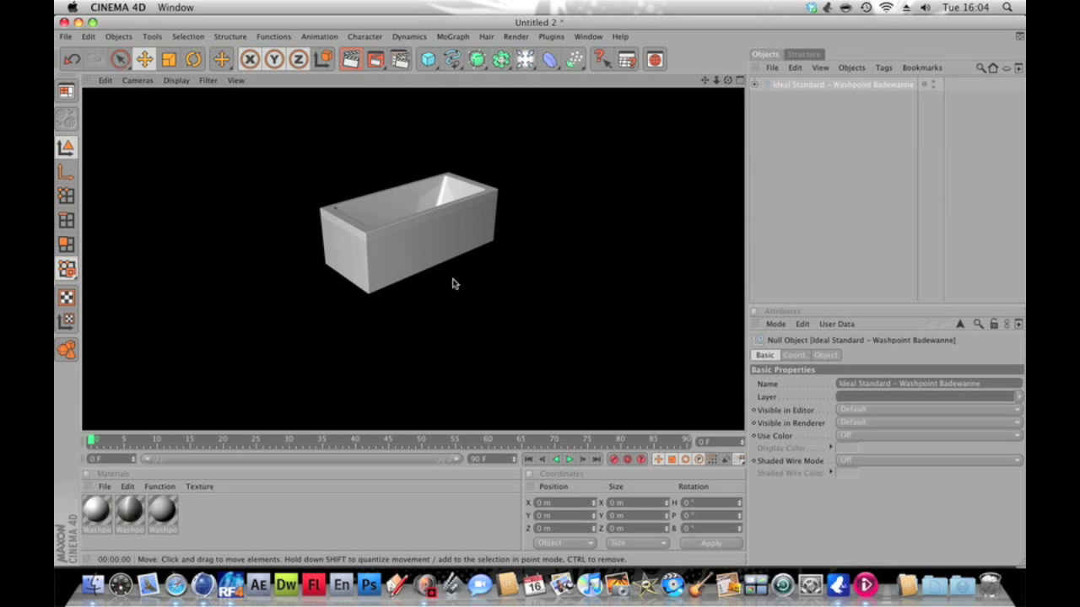
click(652, 173)
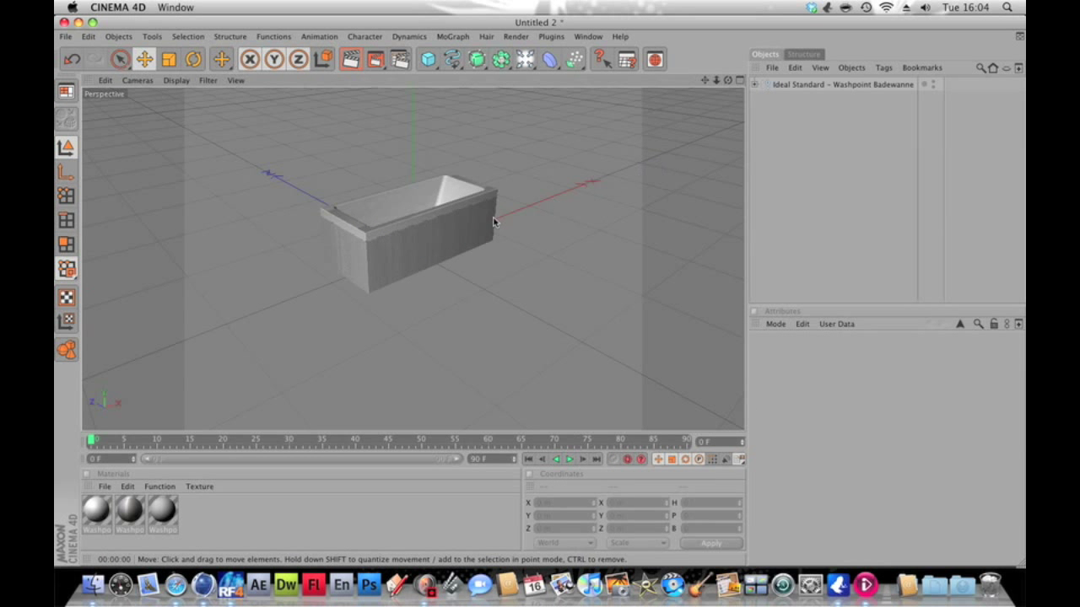
Step: Select the whole Washpoint bathtub group in the object list
click(390, 245)
click(510, 262)
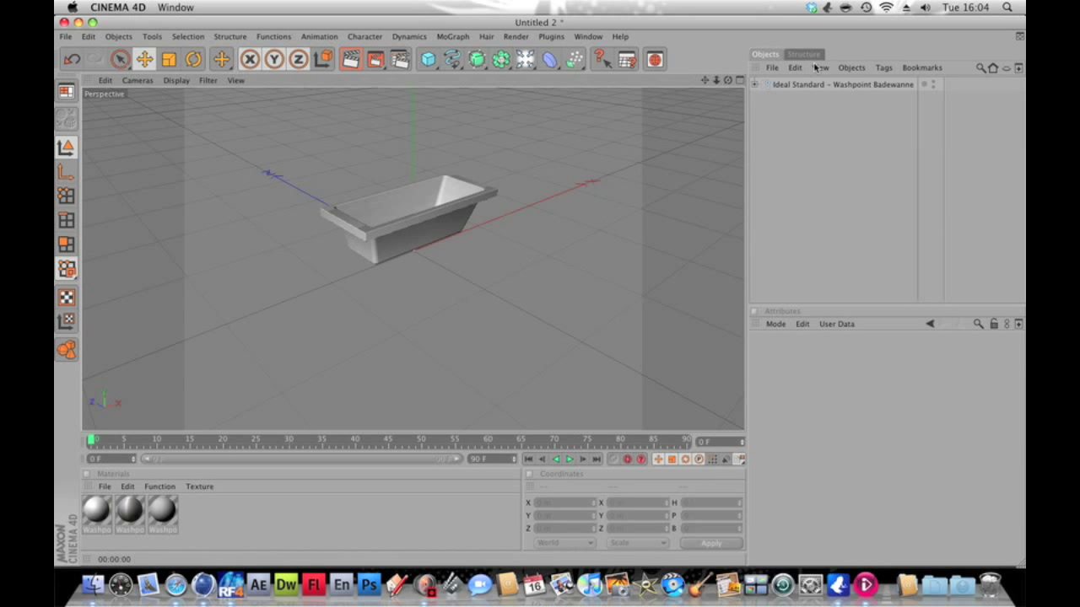
click(827, 89)
Step: Delete the Washpoint bathtub and add a Cube primitive
key(Delete)
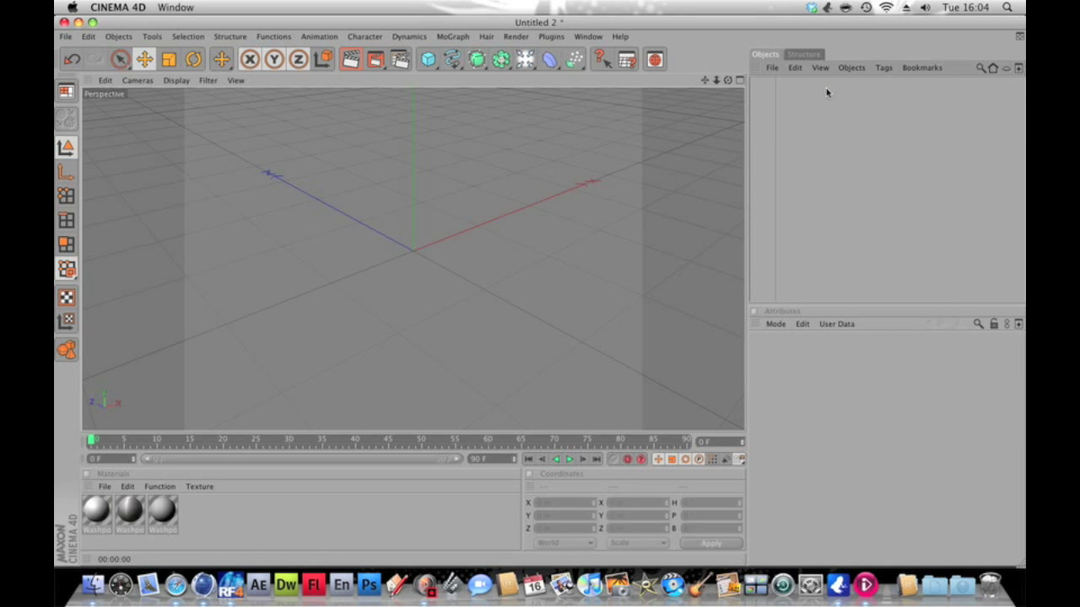
click(428, 59)
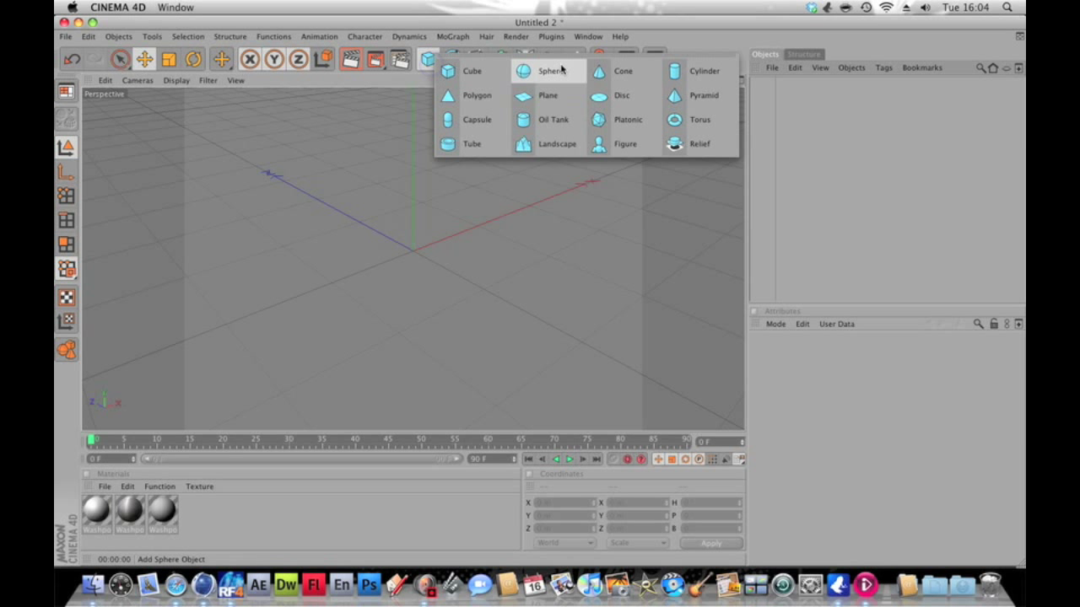
click(473, 71)
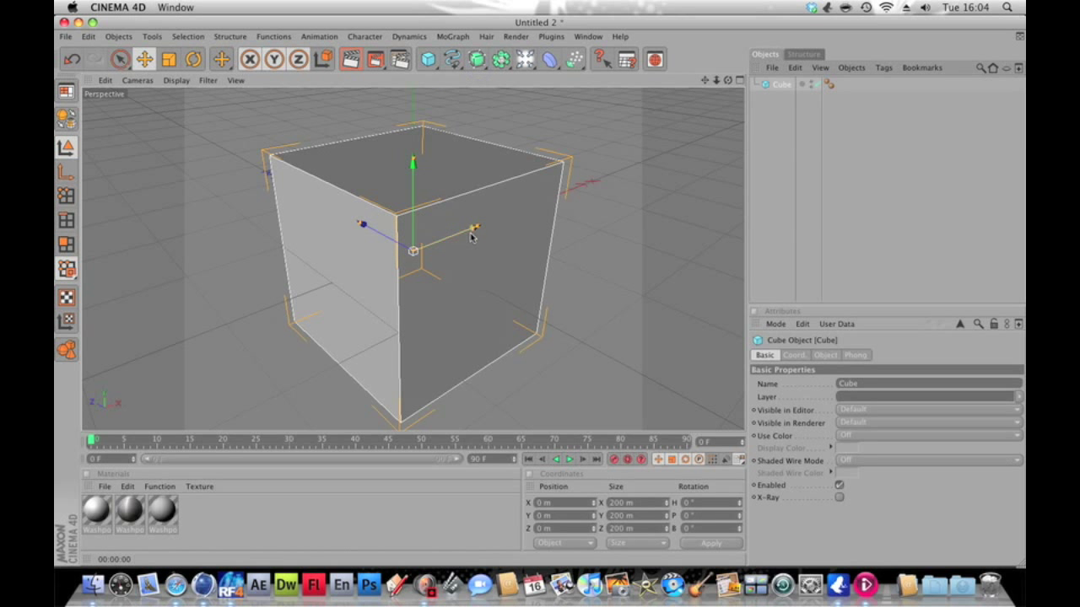
Step: Scale the cube into a long box, stretching it along X and Z
click(169, 59)
drag(508, 119, 539, 288)
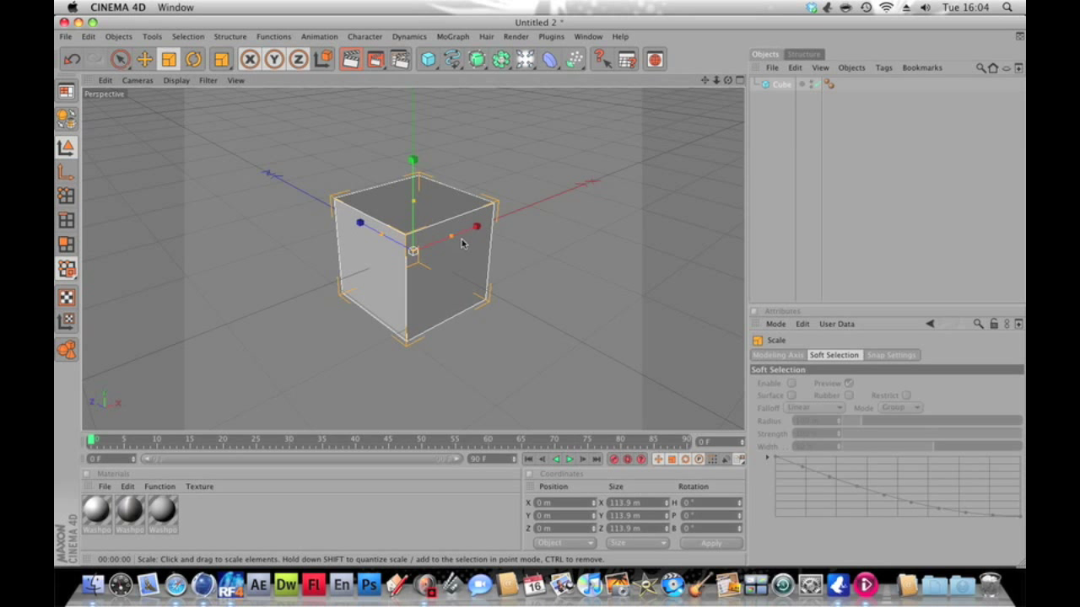
drag(450, 236, 541, 294)
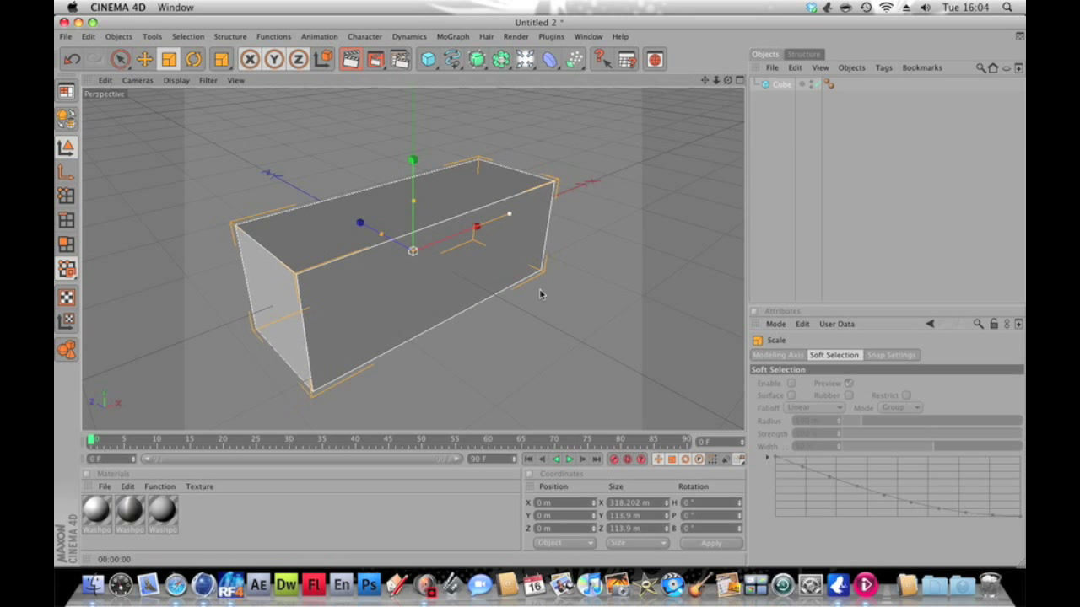
drag(379, 235, 542, 285)
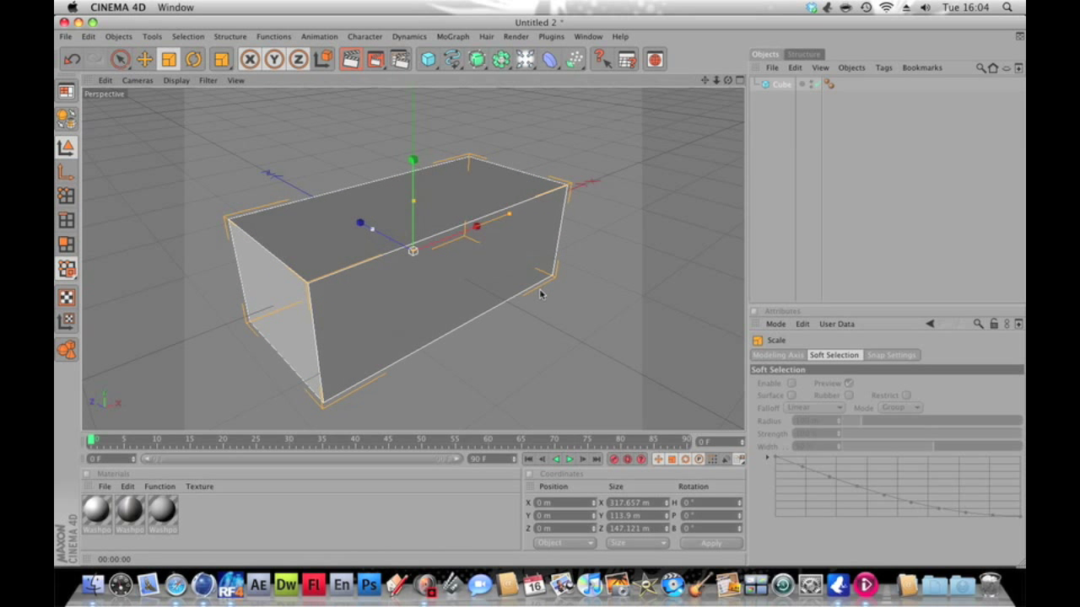
Step: Make the cube editable and delete its top polygon to open the box
click(65, 245)
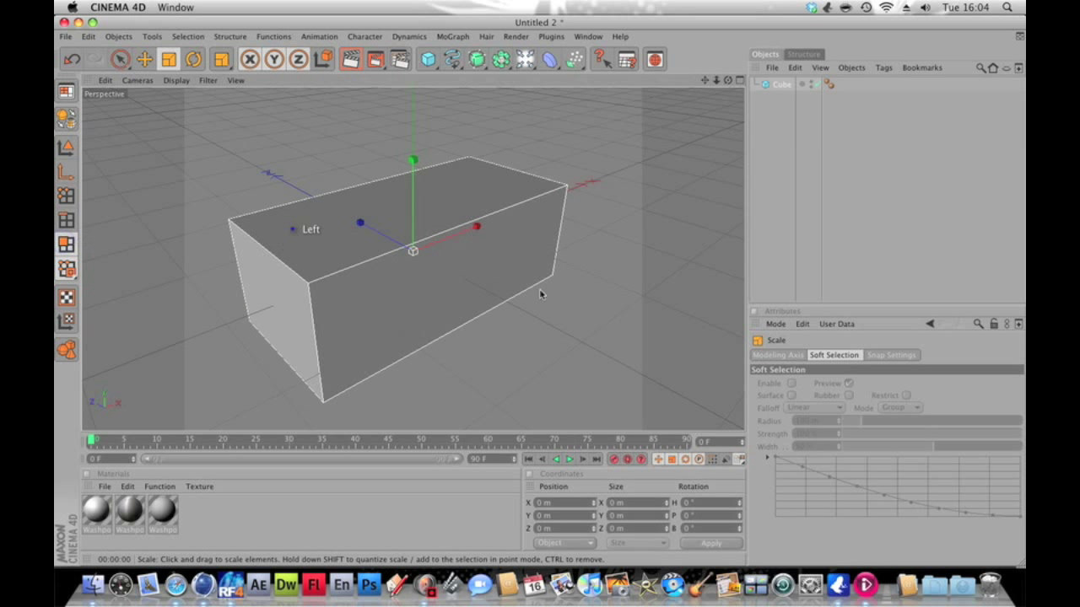
click(292, 228)
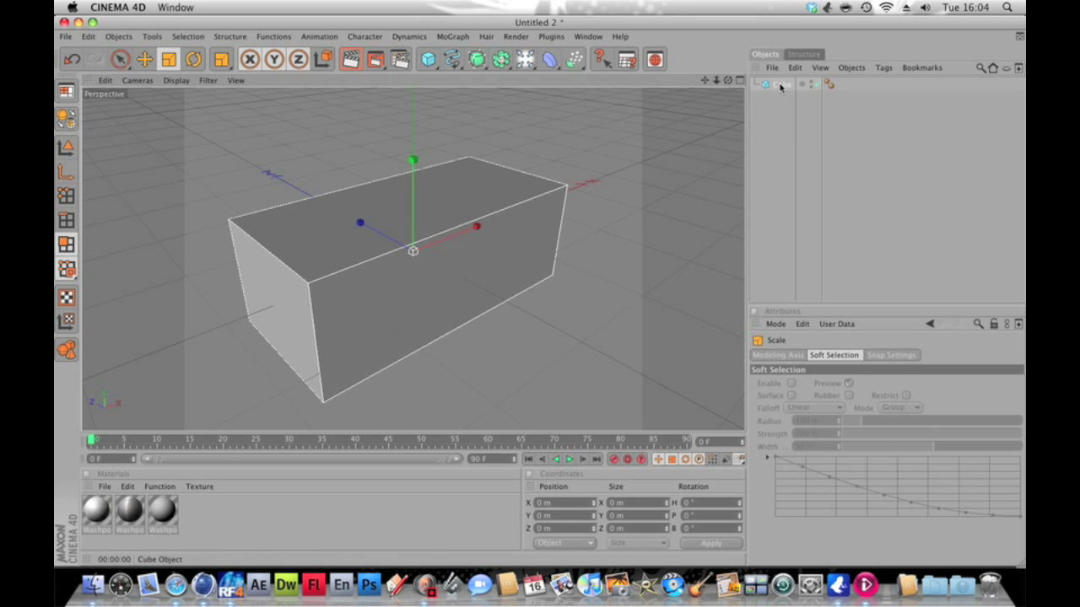
click(67, 118)
click(287, 242)
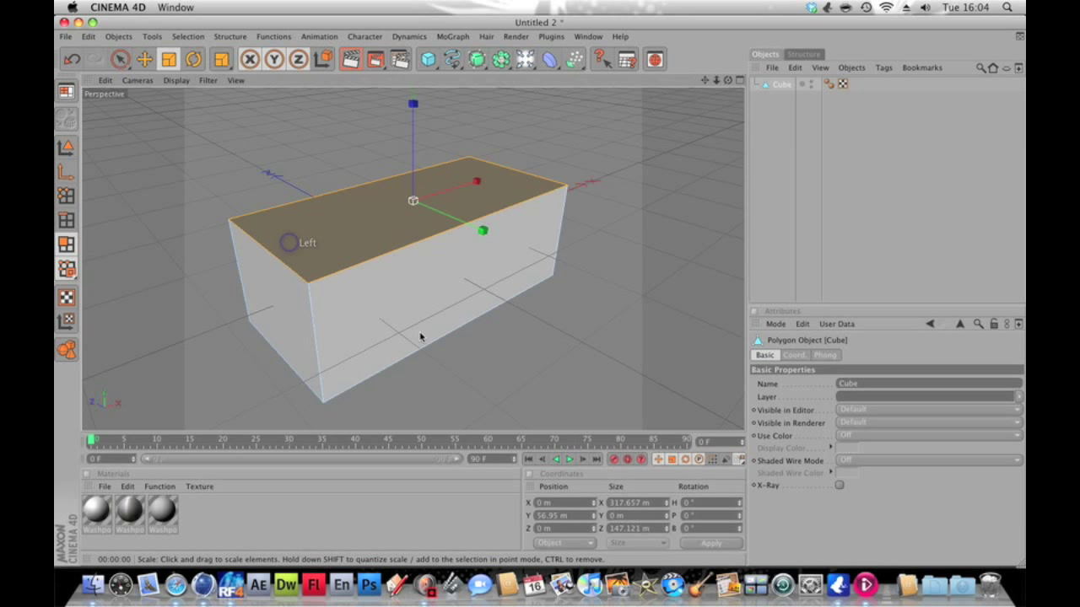
key(Delete)
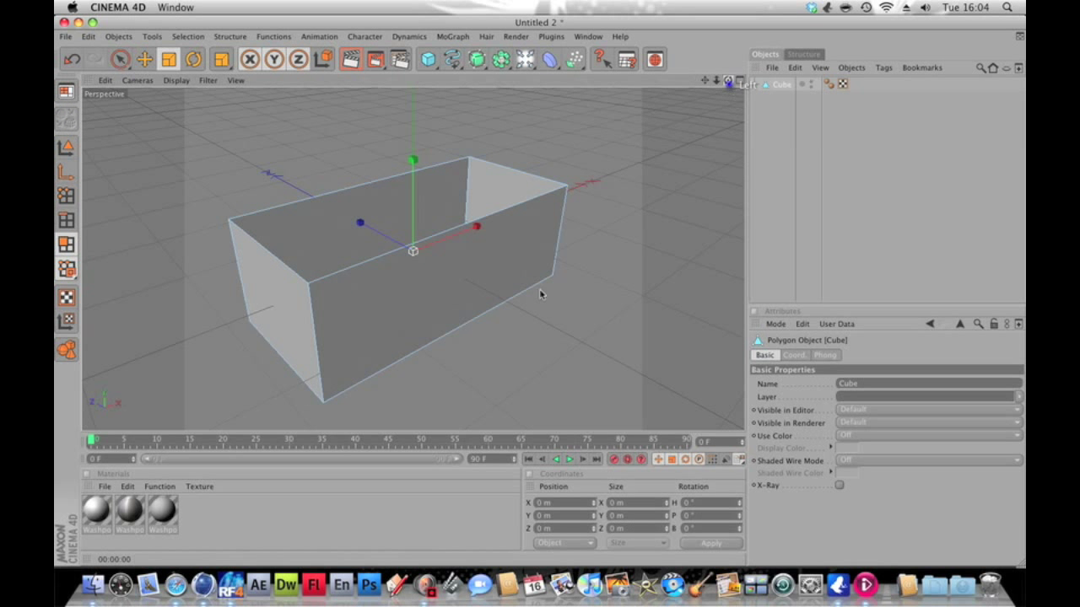
alt+drag(539, 294, 539, 290)
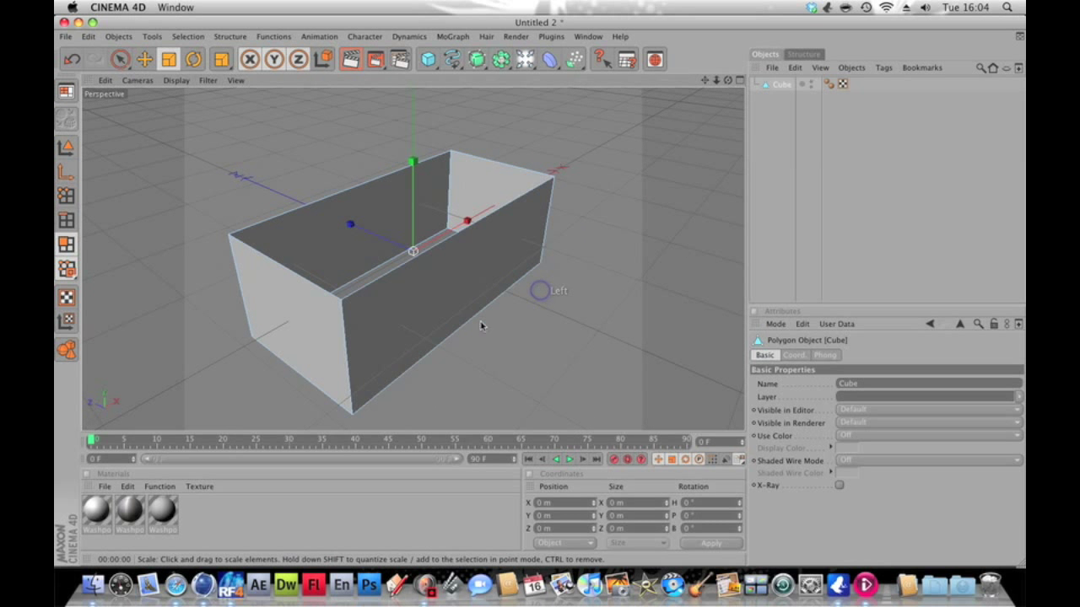
click(795, 128)
Step: Delete the cube and reload the Washpoint bathtub preset from the Content Browser
key(Delete)
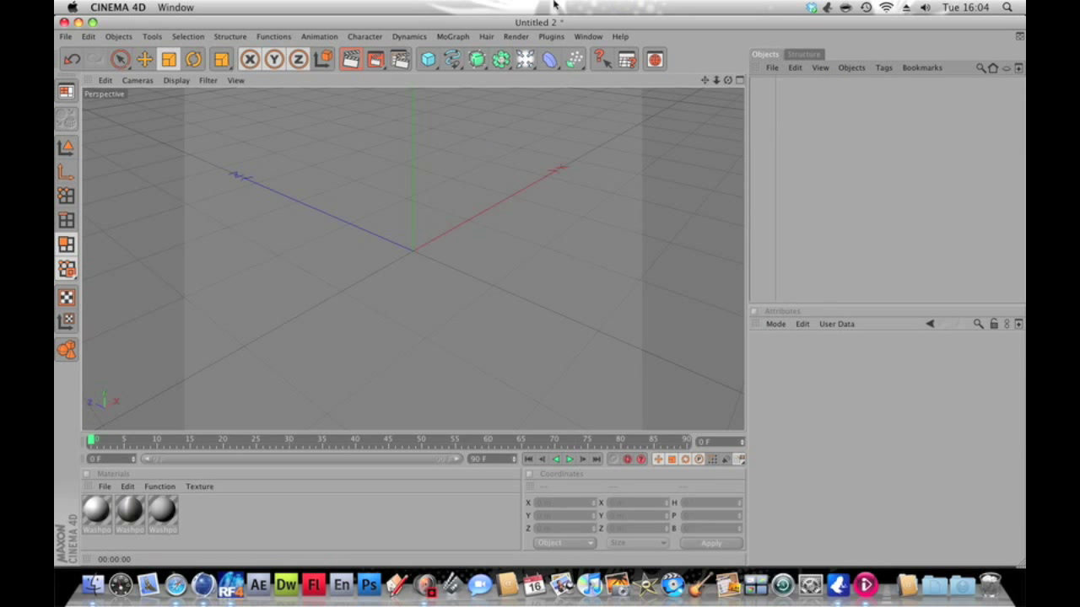
key(shift+F8)
double_click(465, 202)
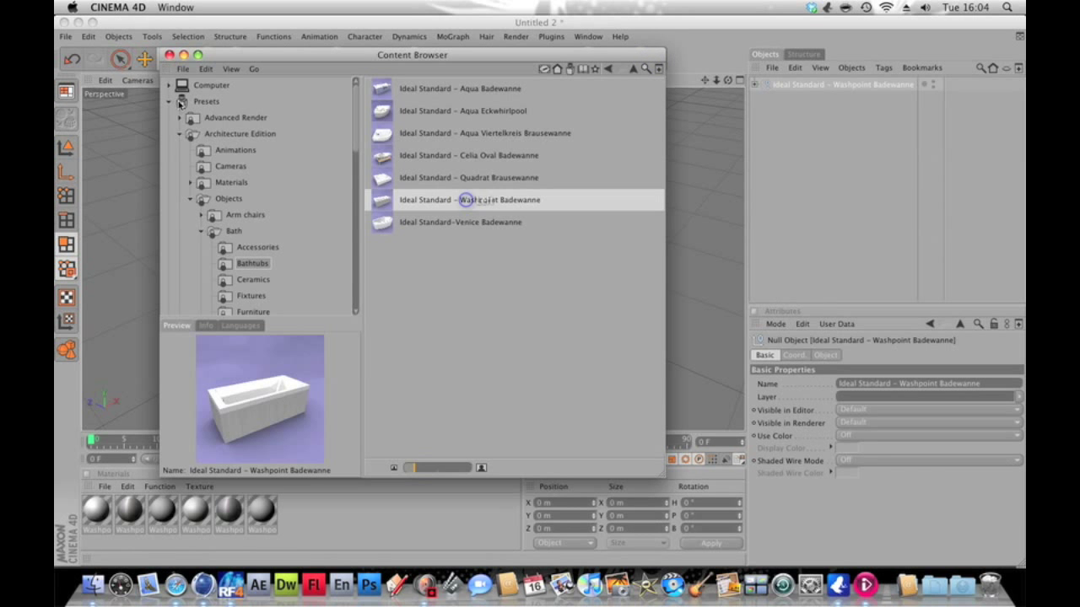
click(168, 55)
Step: Zoom and orbit the Perspective view to see the tub from another angle
scroll(628, 165, up, 5)
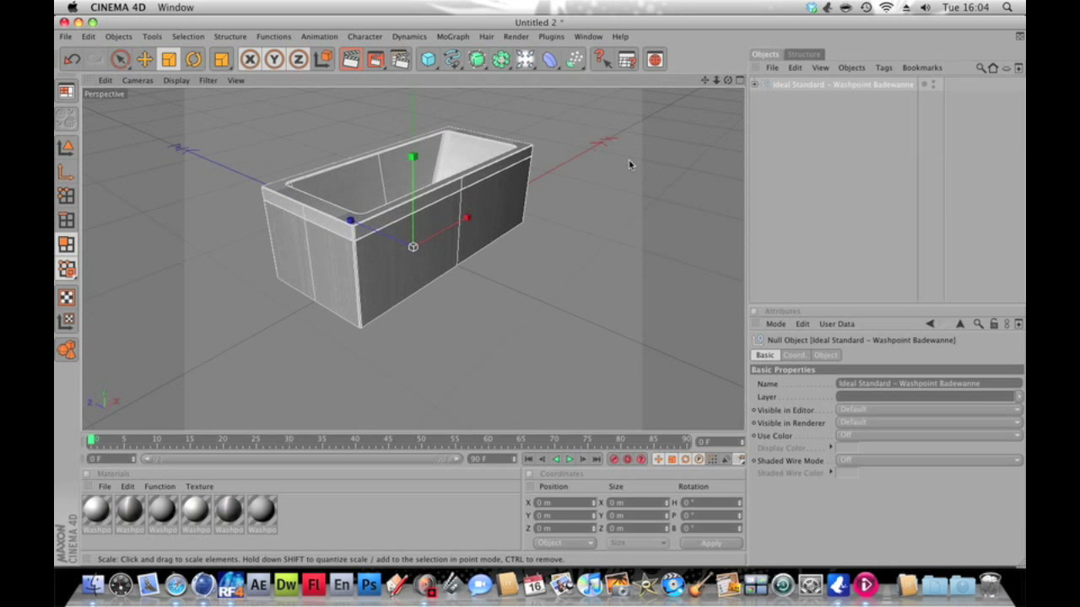
alt+drag(631, 164, 540, 294)
scroll(540, 294, down, 2)
scroll(540, 294, down, 3)
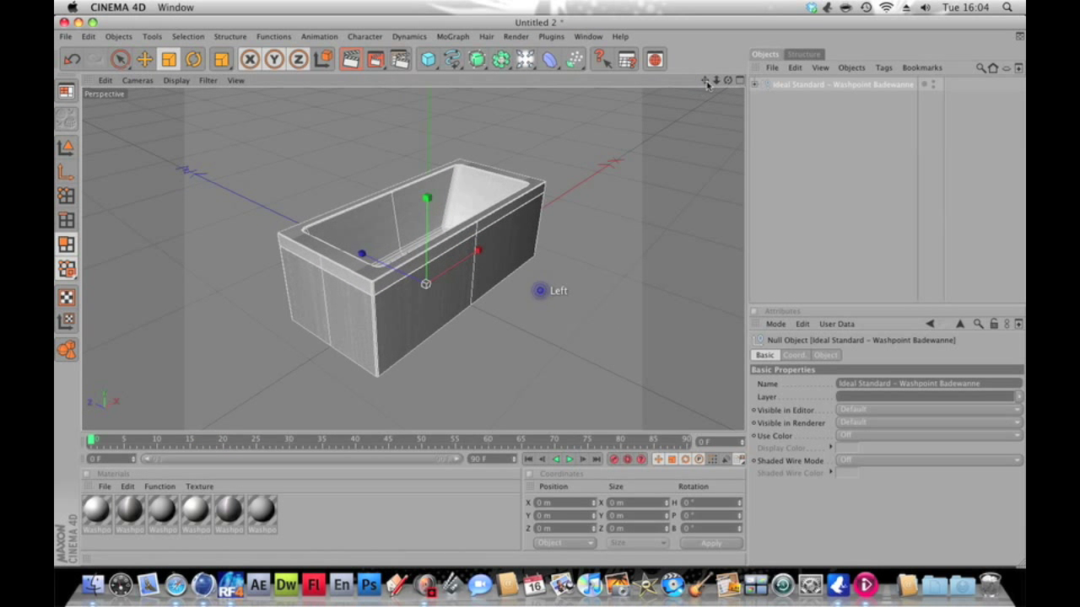
scroll(540, 293, down, 3)
alt+drag(540, 294, 540, 291)
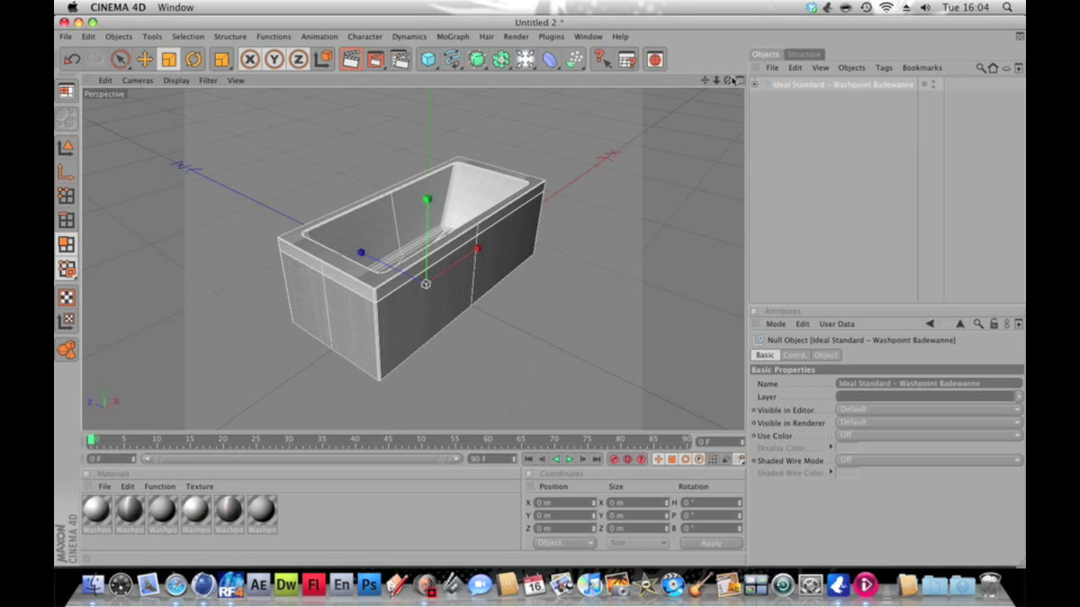
Step: Add a Floor object beneath the bathtub and render a quick preview
click(476, 59)
click(501, 59)
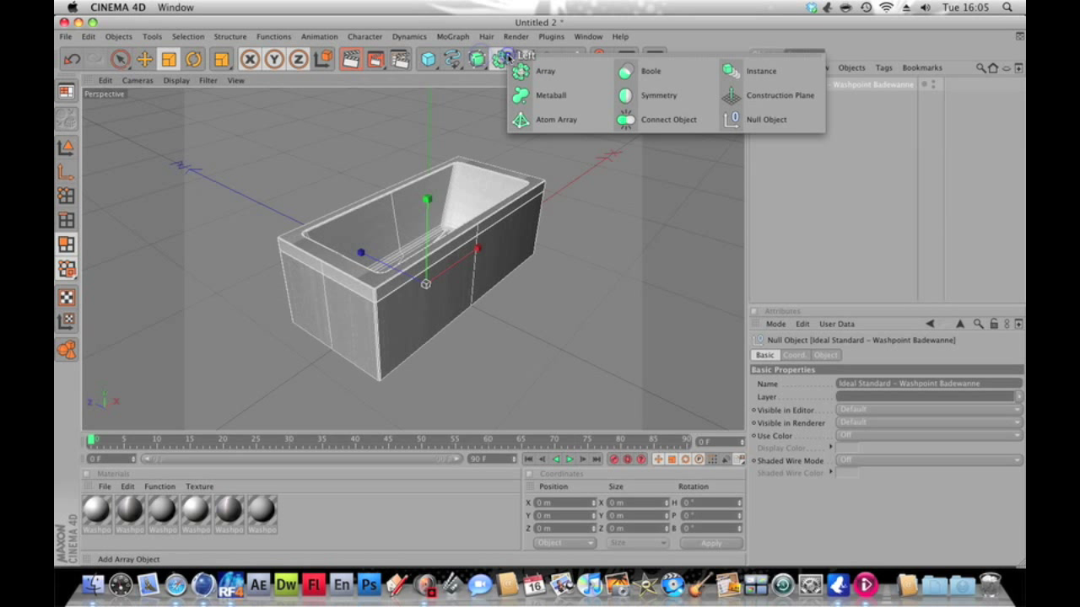
click(609, 248)
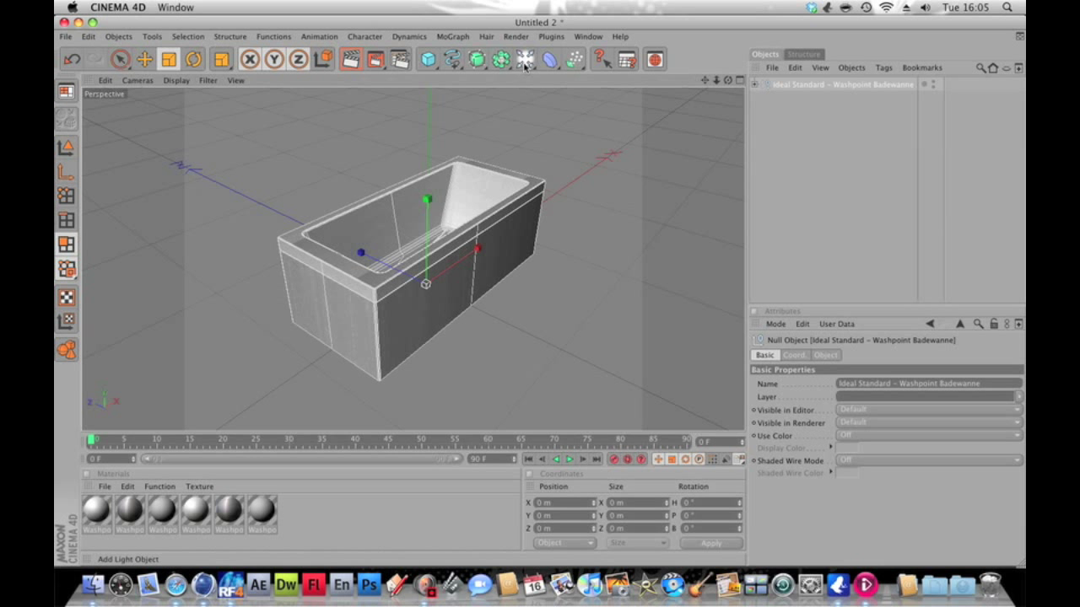
drag(525, 59, 650, 121)
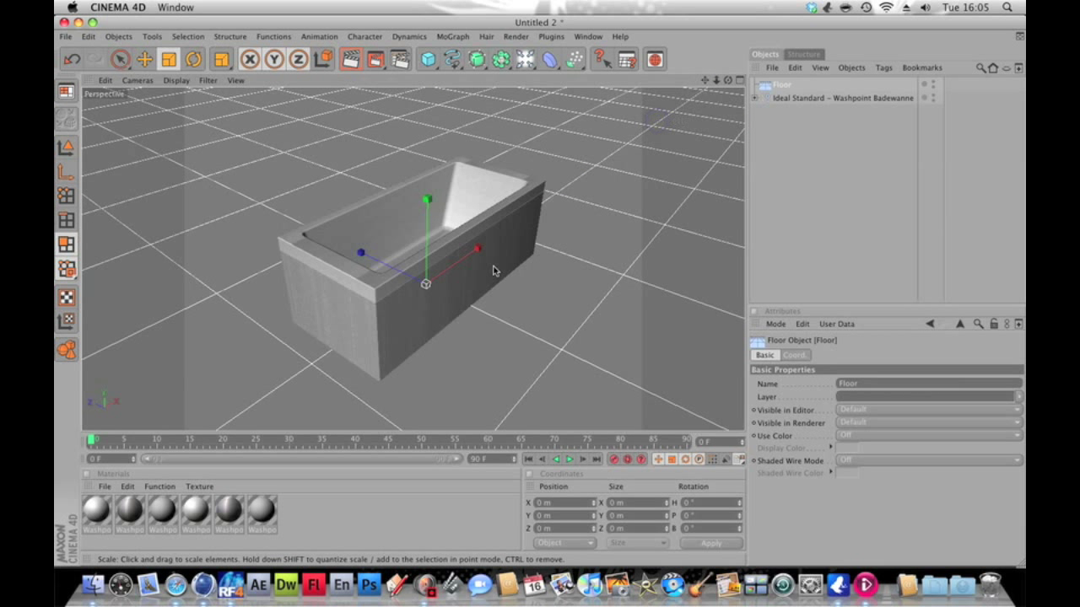
click(350, 59)
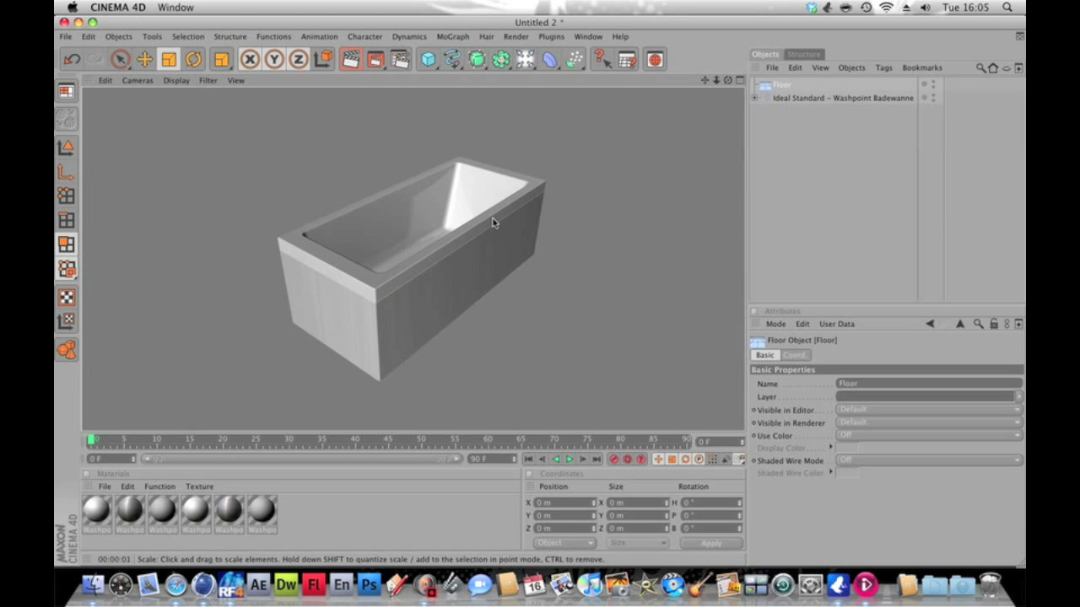
click(611, 277)
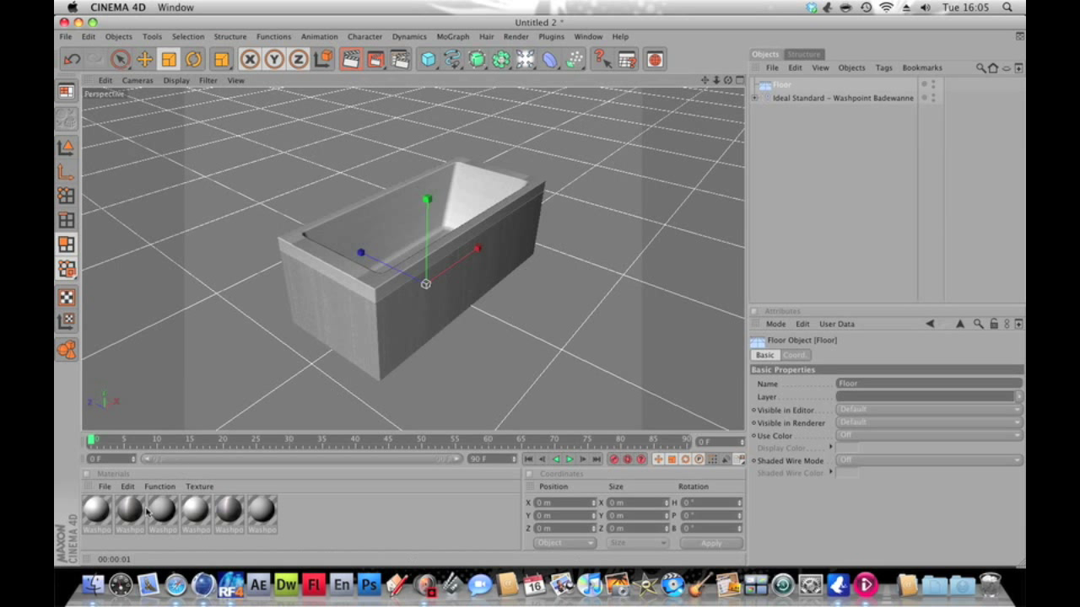
Step: In Safari, search the web for 'real flow'
click(171, 587)
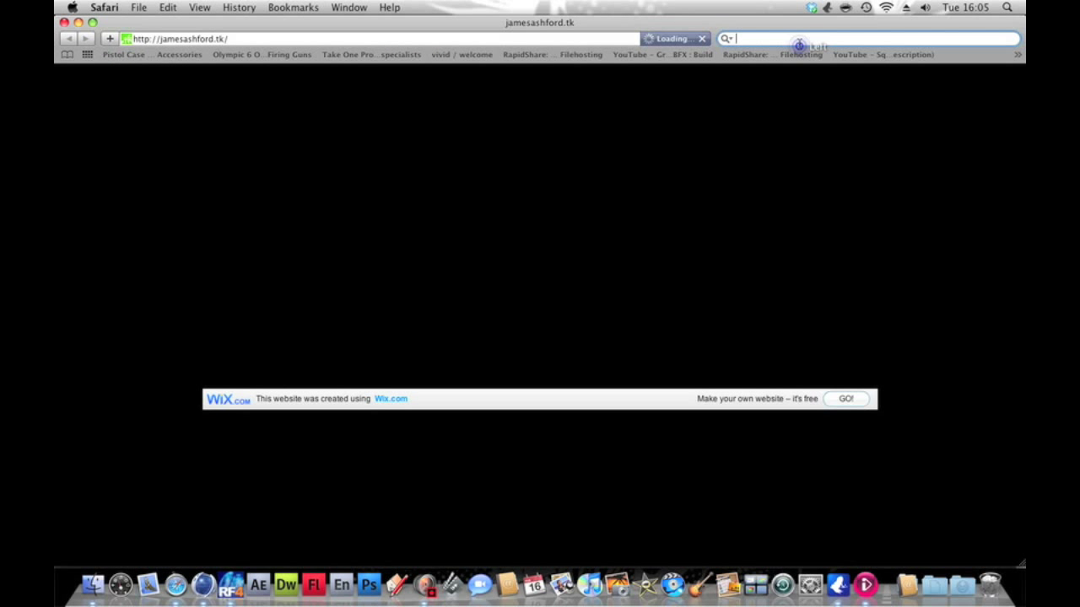
click(799, 44)
text(r)
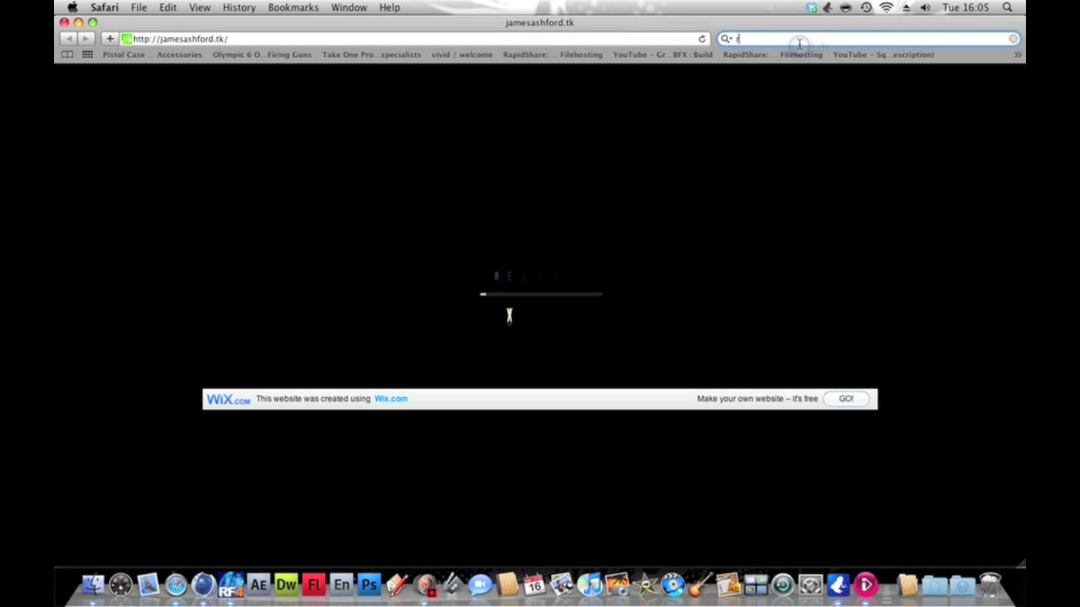
text(eal fl)
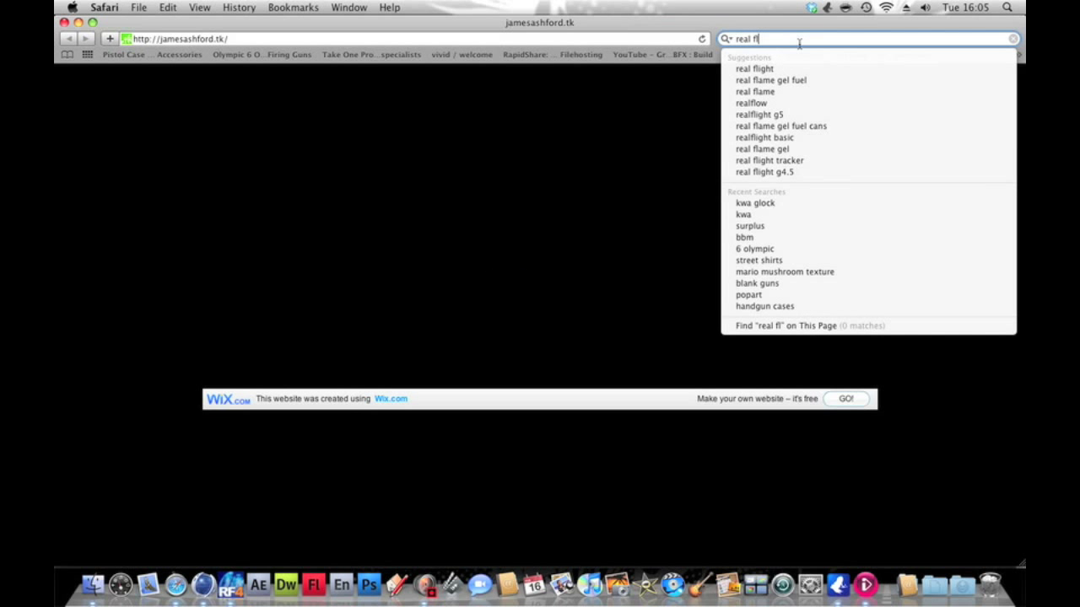
text(ow)
key(Return)
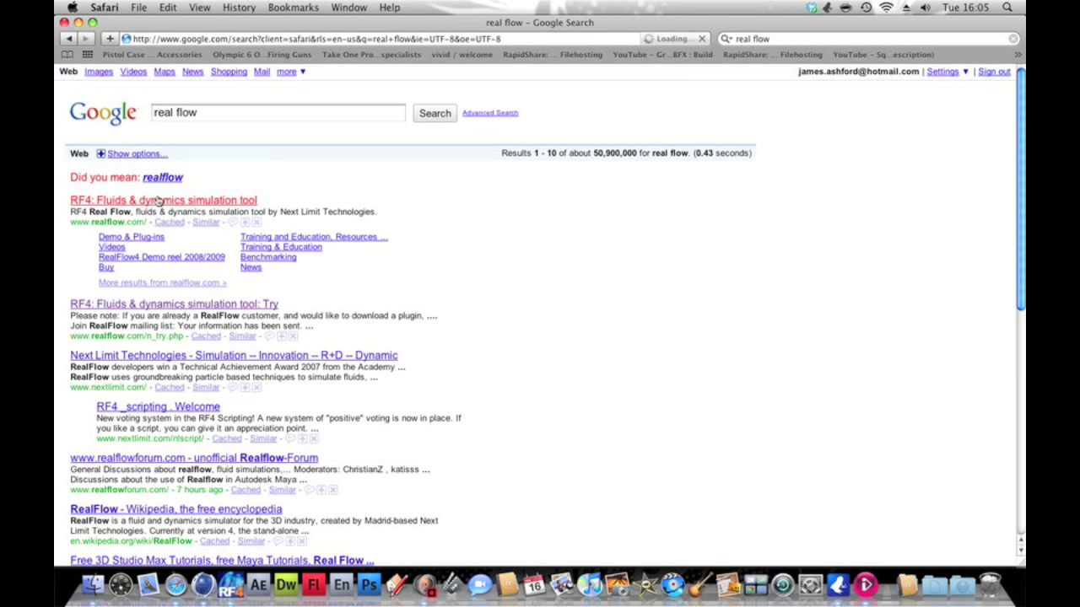
Step: Open realflow.com and go to its Demo & Plug-ins page
click(158, 200)
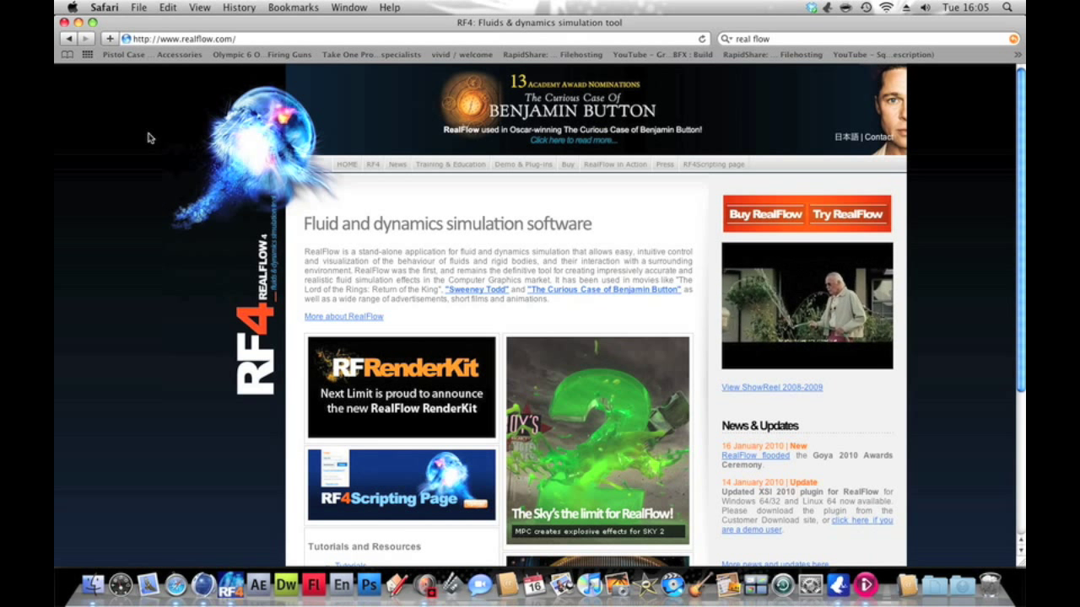
click(518, 165)
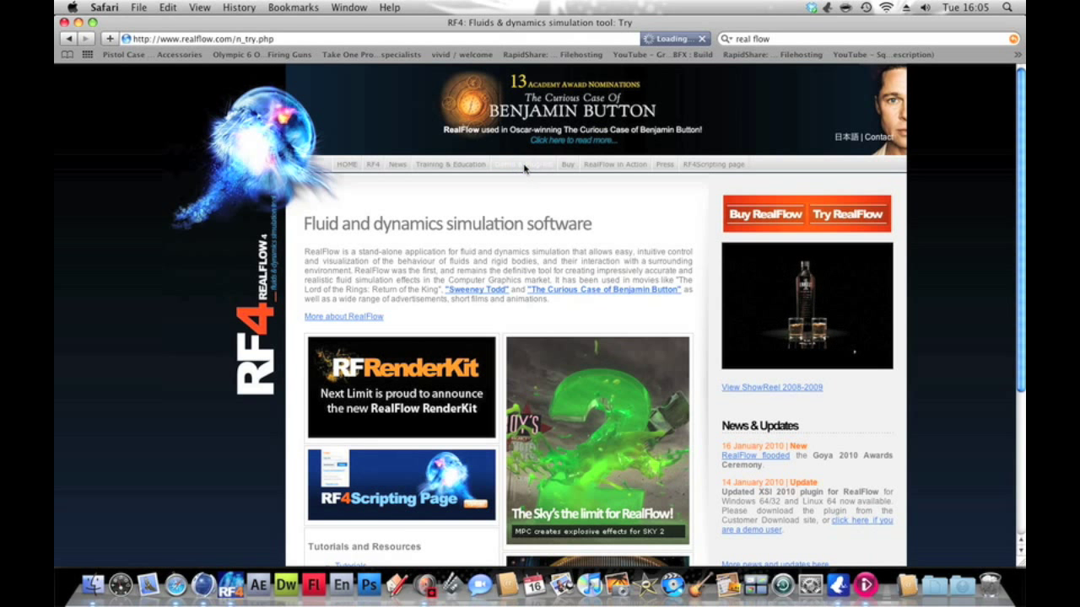
scroll(524, 171, down, 5)
scroll(618, 213, down, 8)
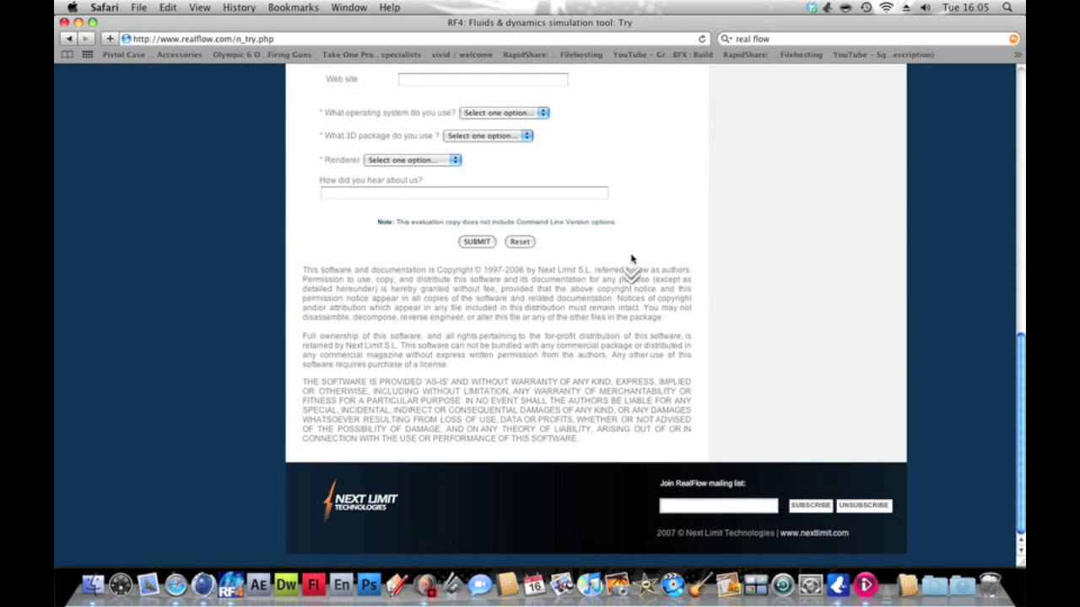
scroll(801, 216, up, 15)
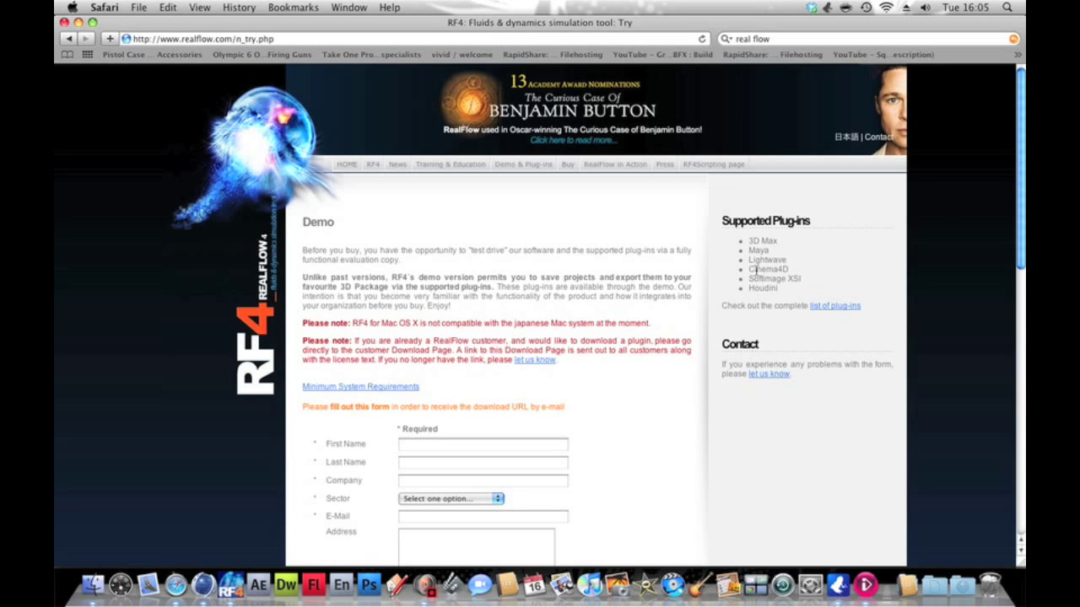
Step: Browse the supported plug-ins list, including Cinema4D, then close the Safari window
click(850, 305)
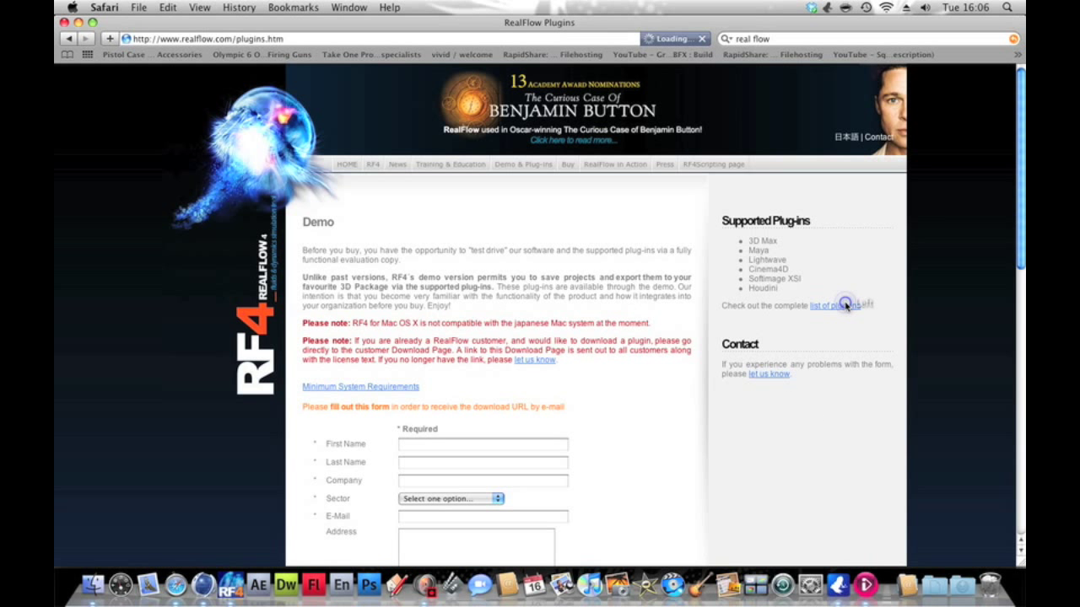
scroll(462, 290, down, 4)
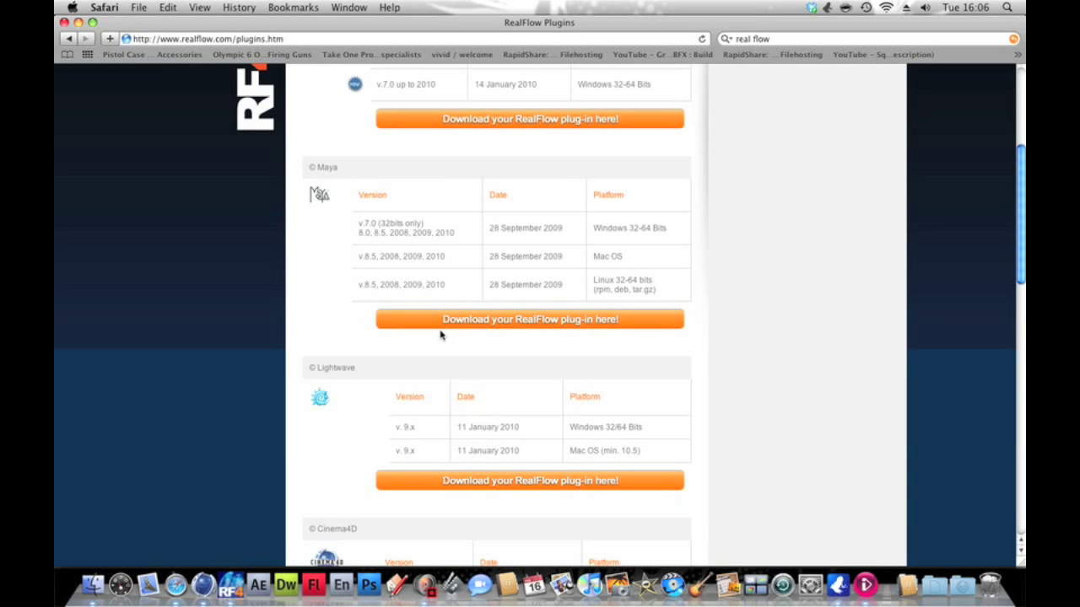
scroll(439, 334, up, 5)
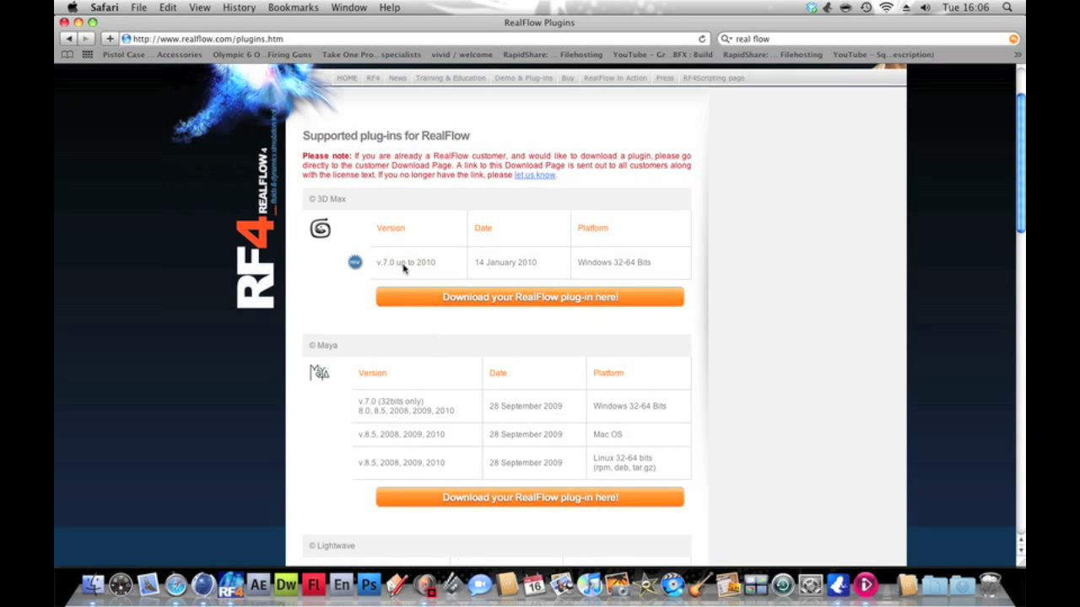
scroll(338, 211, down, 4)
scroll(333, 253, down, 10)
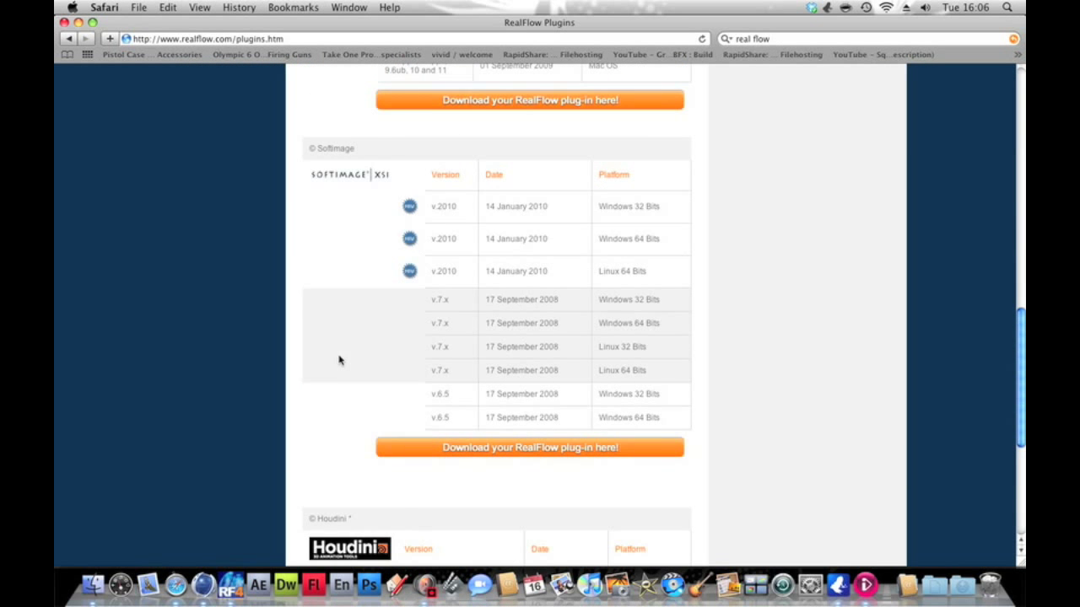
scroll(338, 357, up, 3)
scroll(360, 317, up, 15)
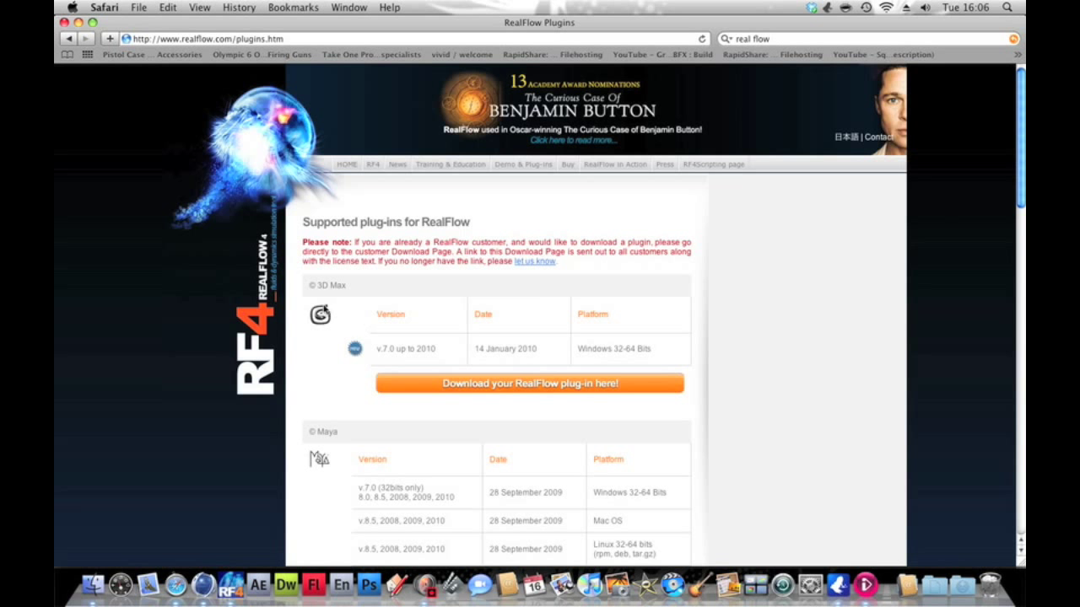
scroll(343, 376, down, 8)
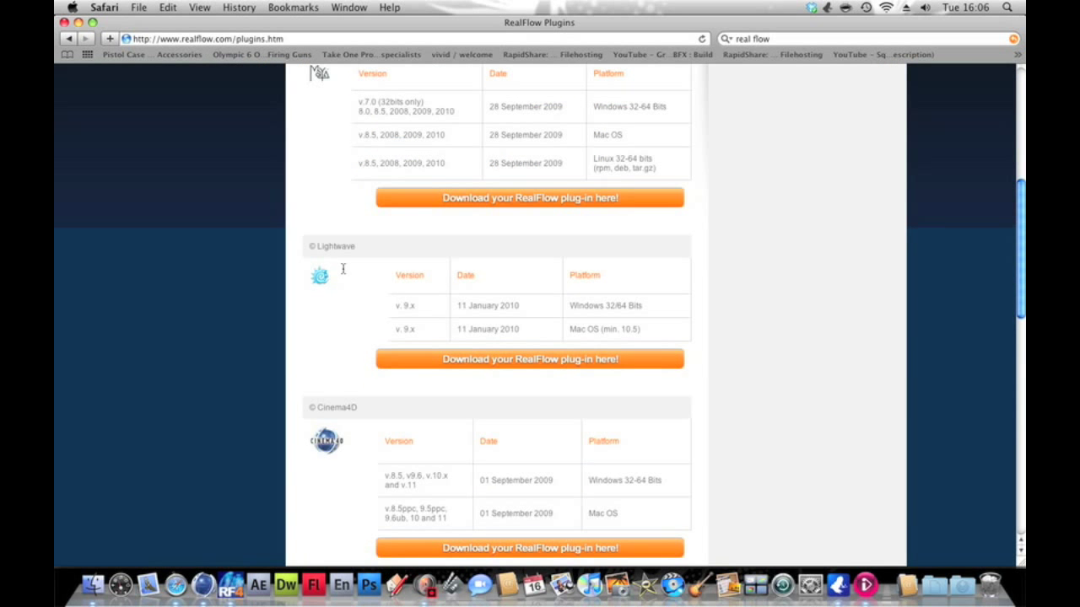
scroll(298, 357, down, 15)
scroll(235, 338, up, 20)
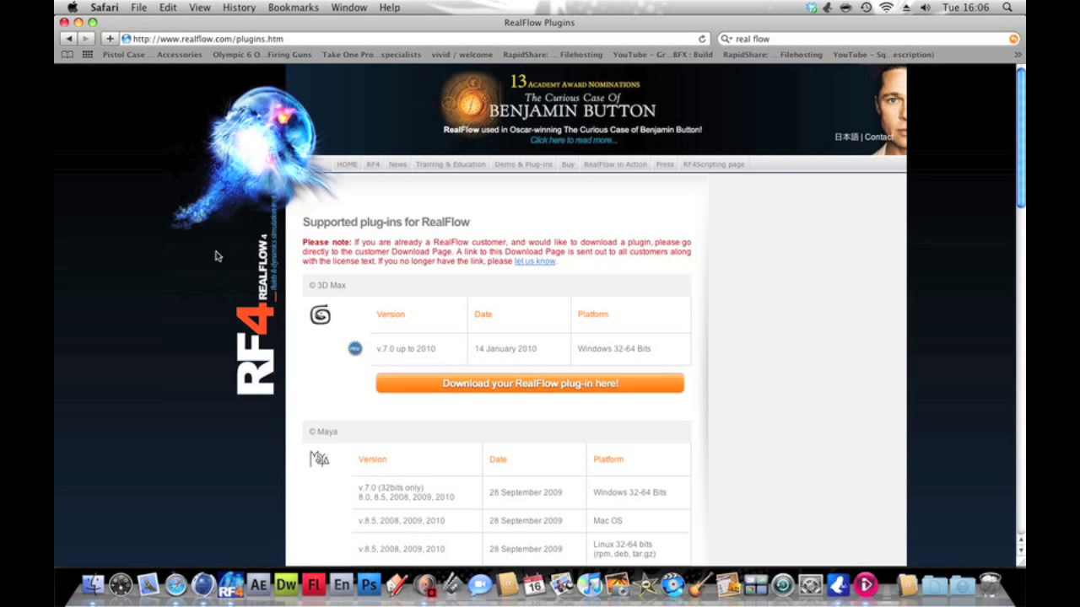
scroll(211, 278, down, 10)
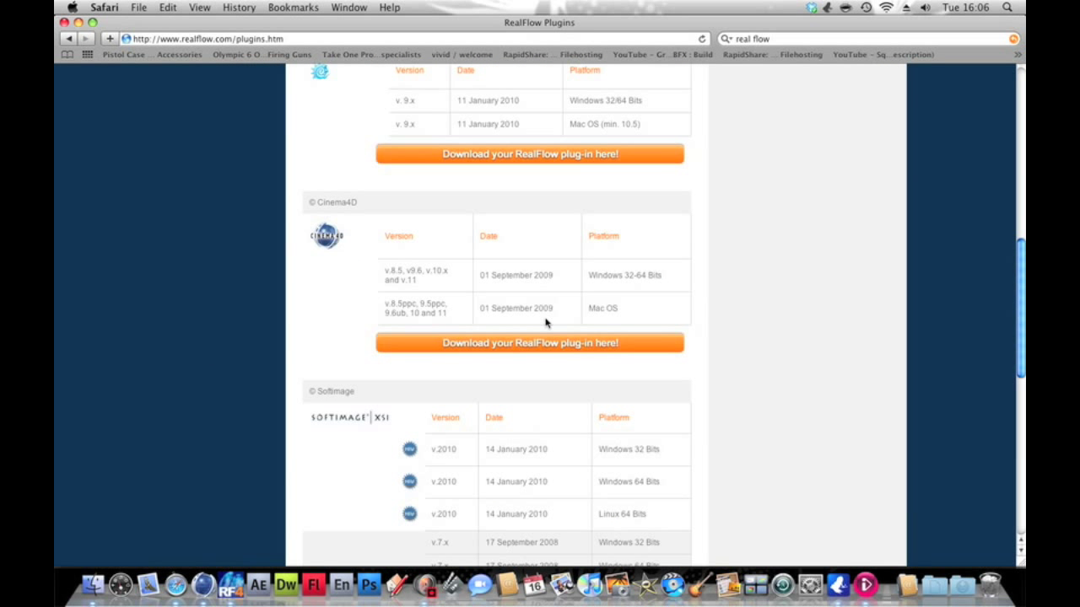
click(64, 23)
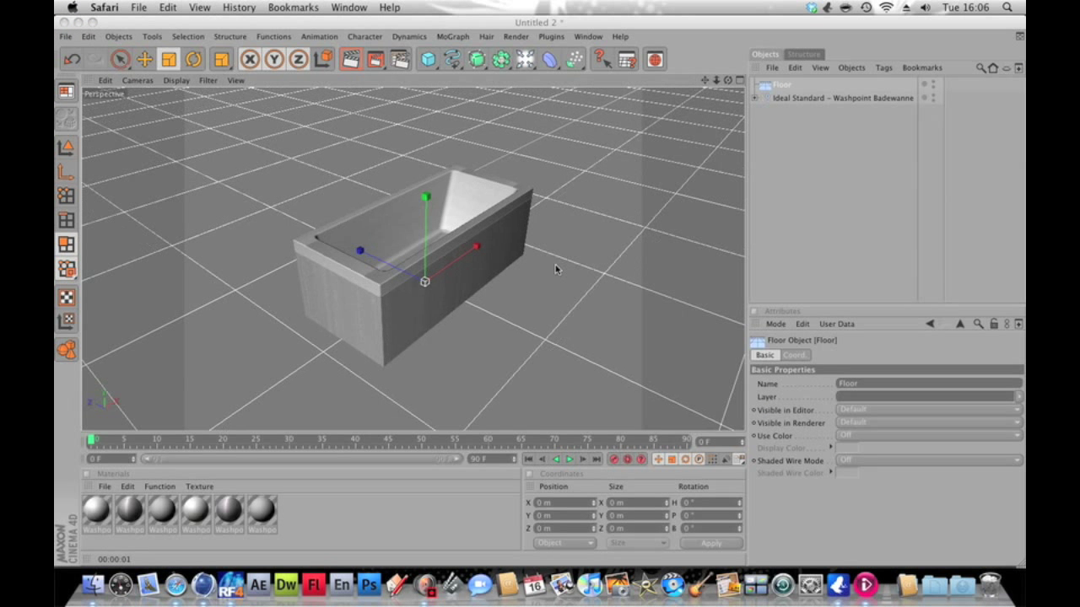
Step: Open the Next Limit SD Export plug-in and mark all scene objects for export
click(551, 37)
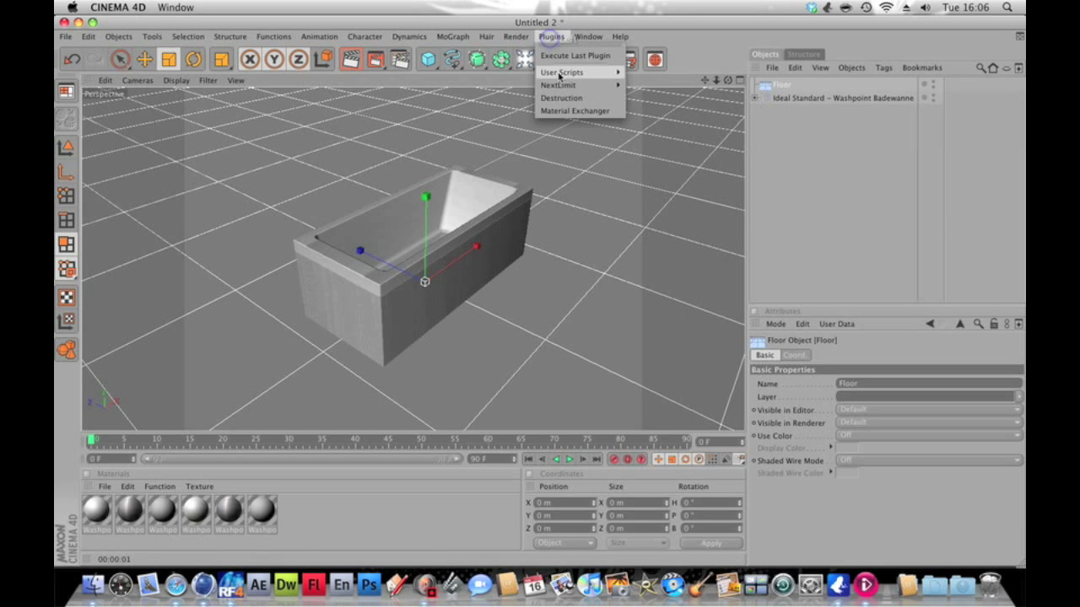
mouse_move(604, 86)
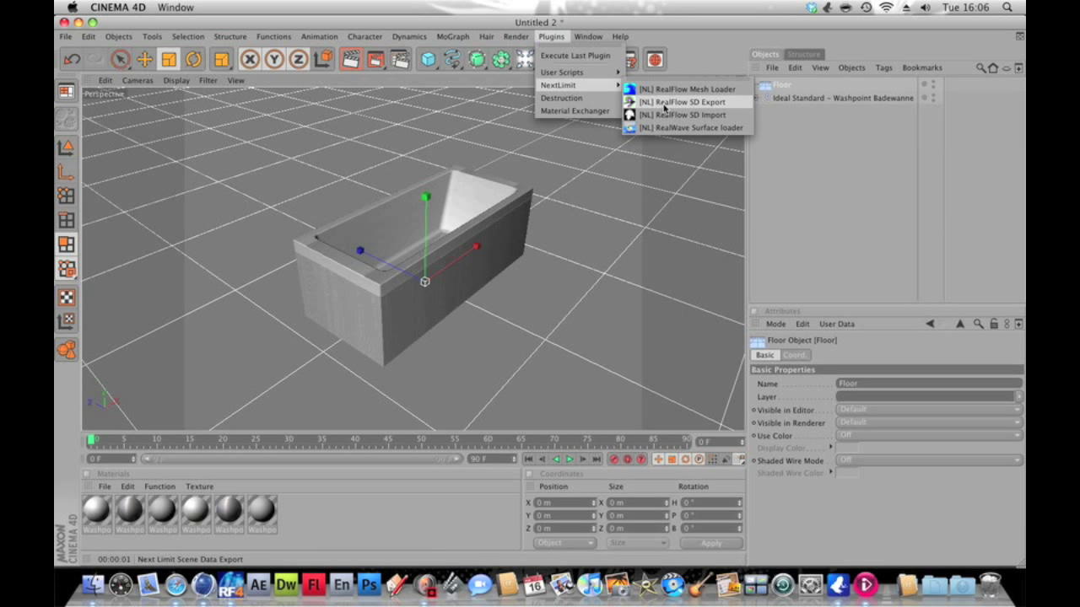
click(719, 102)
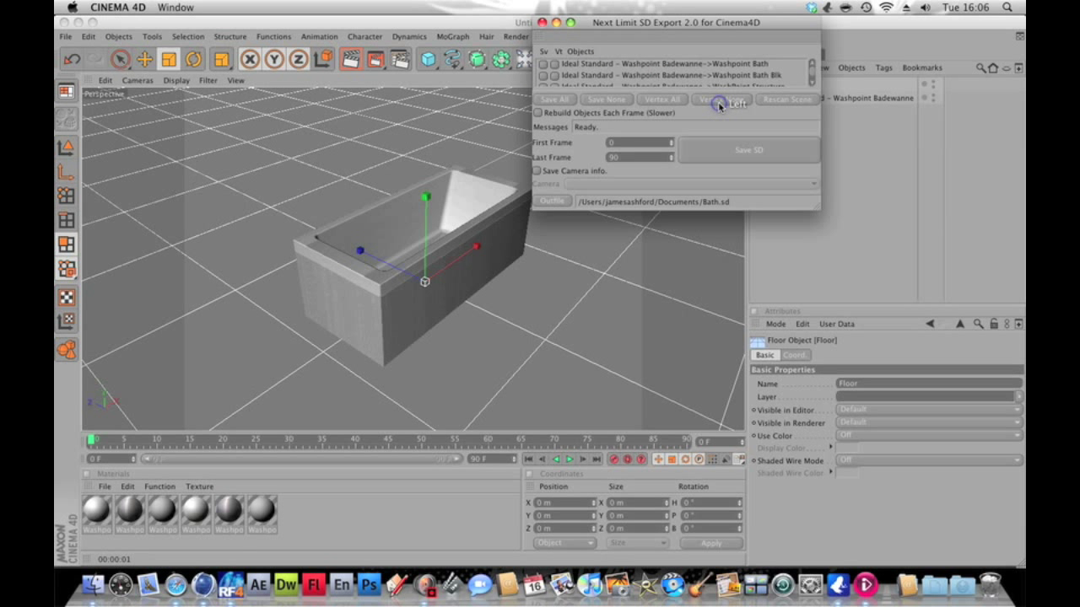
drag(672, 51, 492, 171)
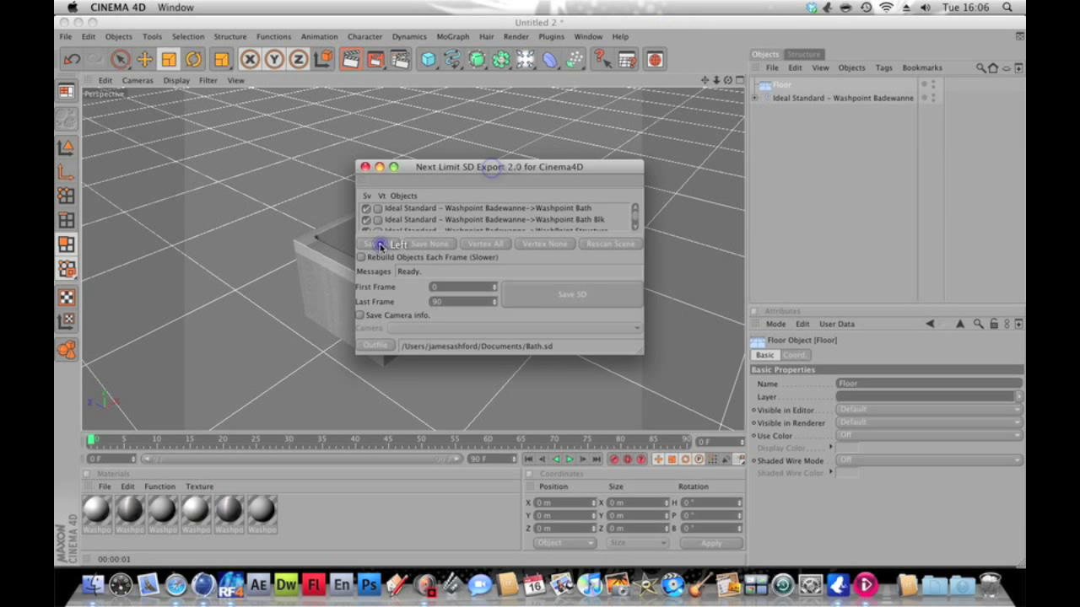
click(377, 244)
Step: Set the export file to Bath tub.sd in the home folder
click(372, 347)
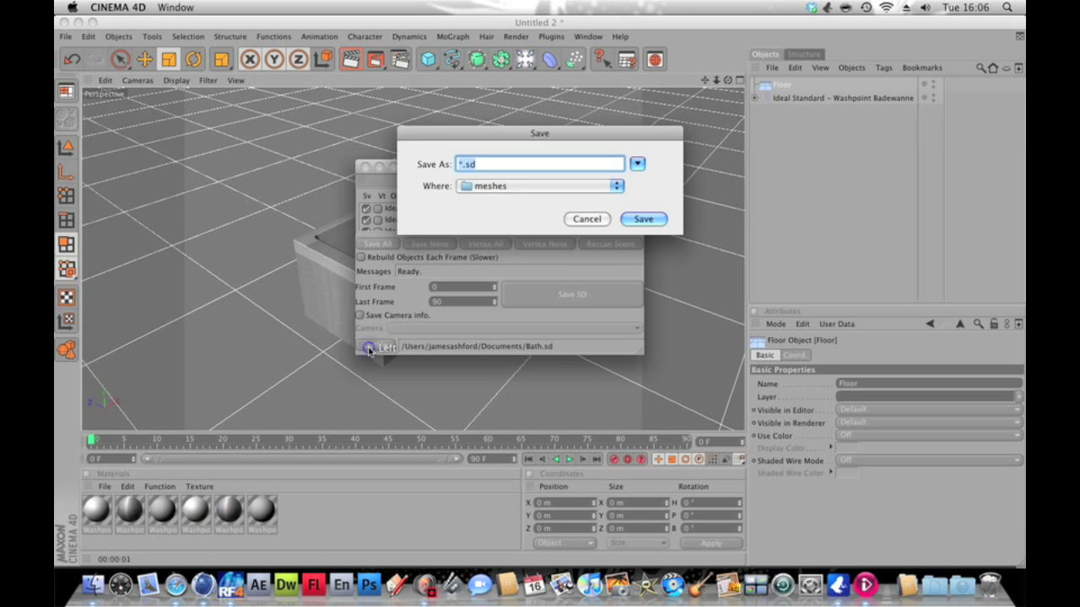
key(BackSpace)
click(518, 186)
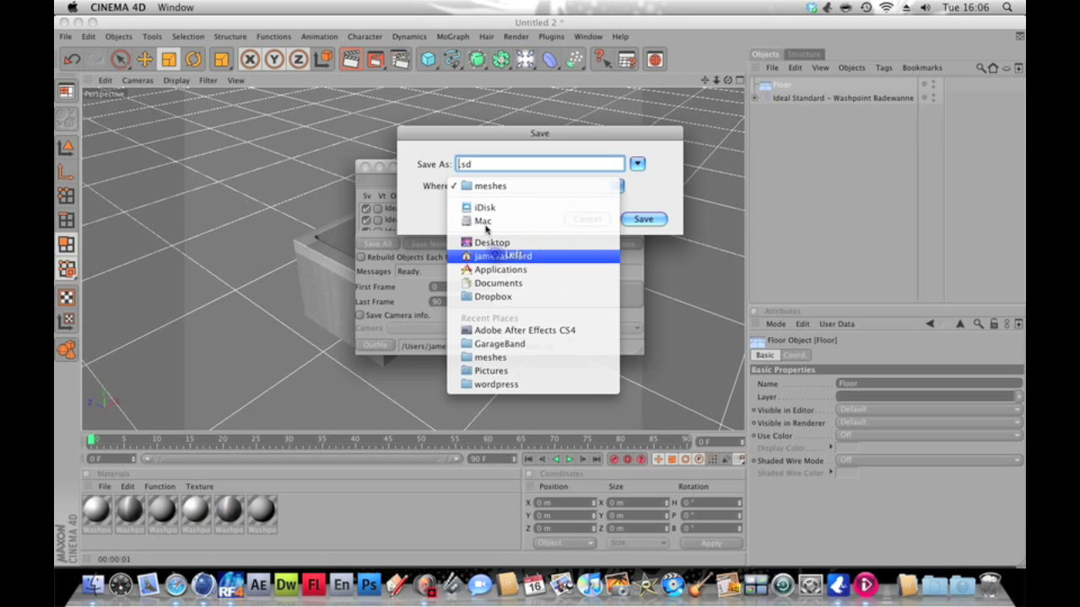
click(502, 256)
text(Bath tub)
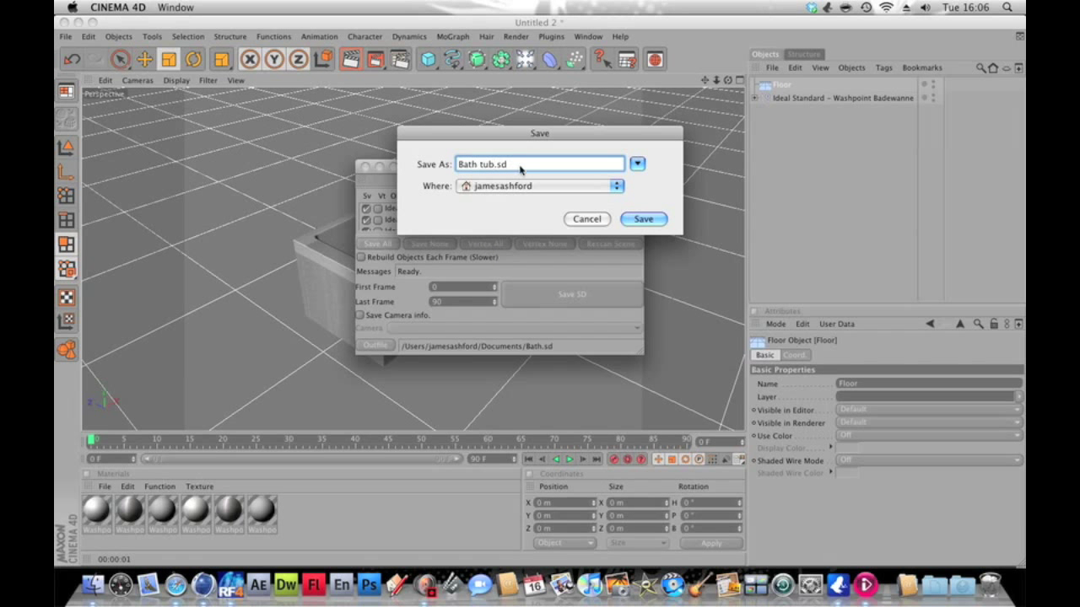
click(633, 219)
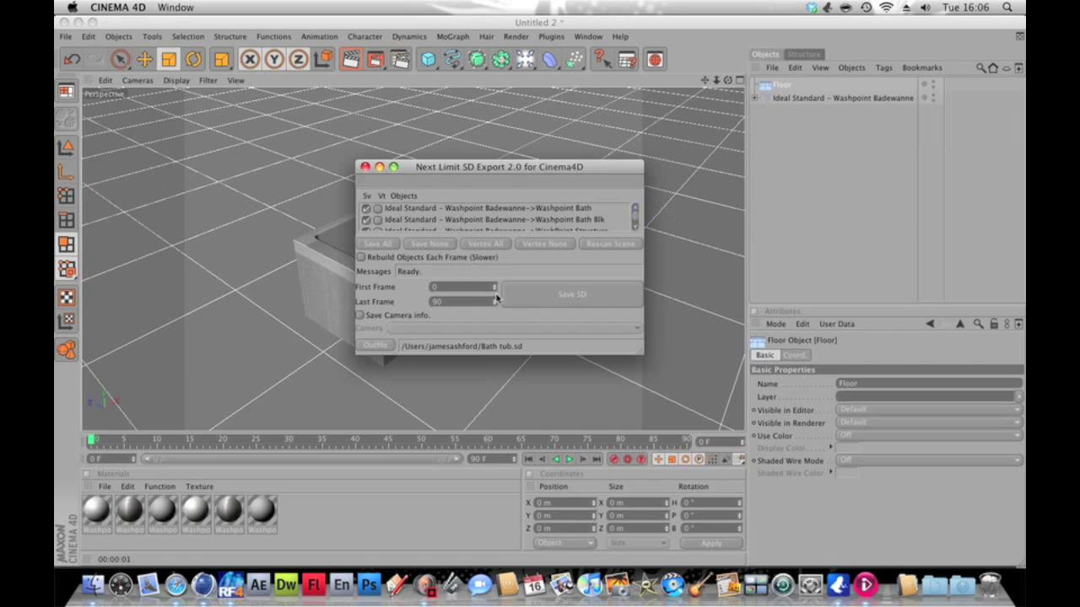
Step: Set Last Frame to 200 and save the SD file
click(503, 458)
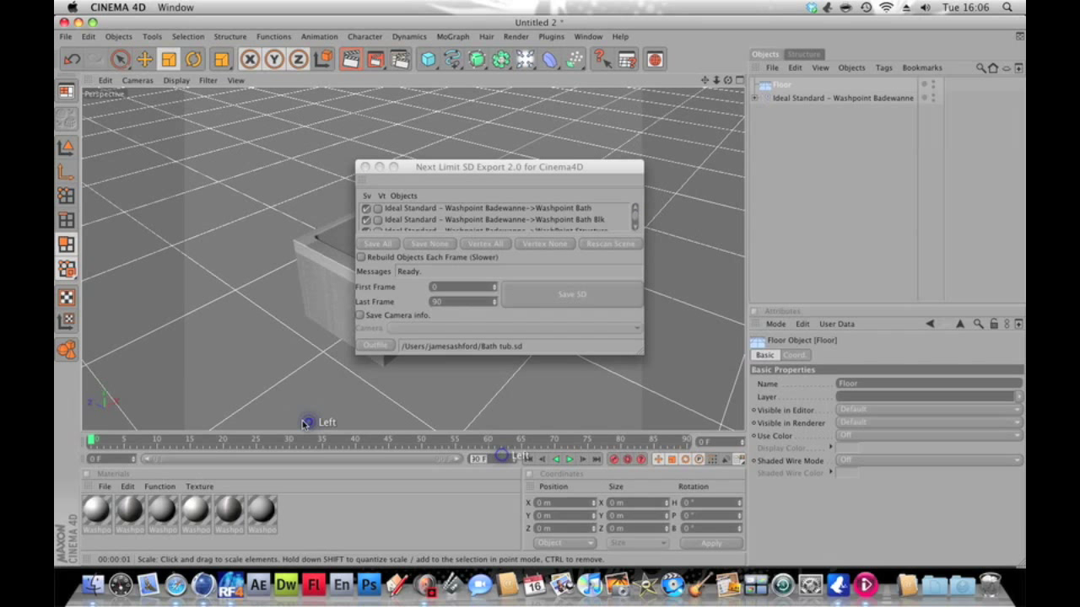
click(479, 302)
text(200)
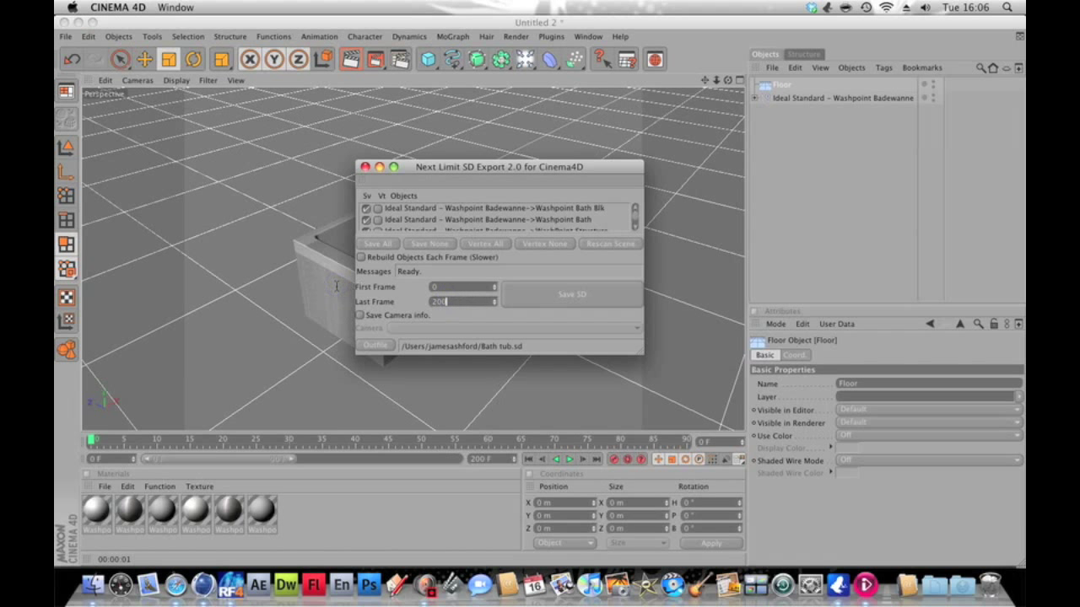
key(Return)
click(544, 295)
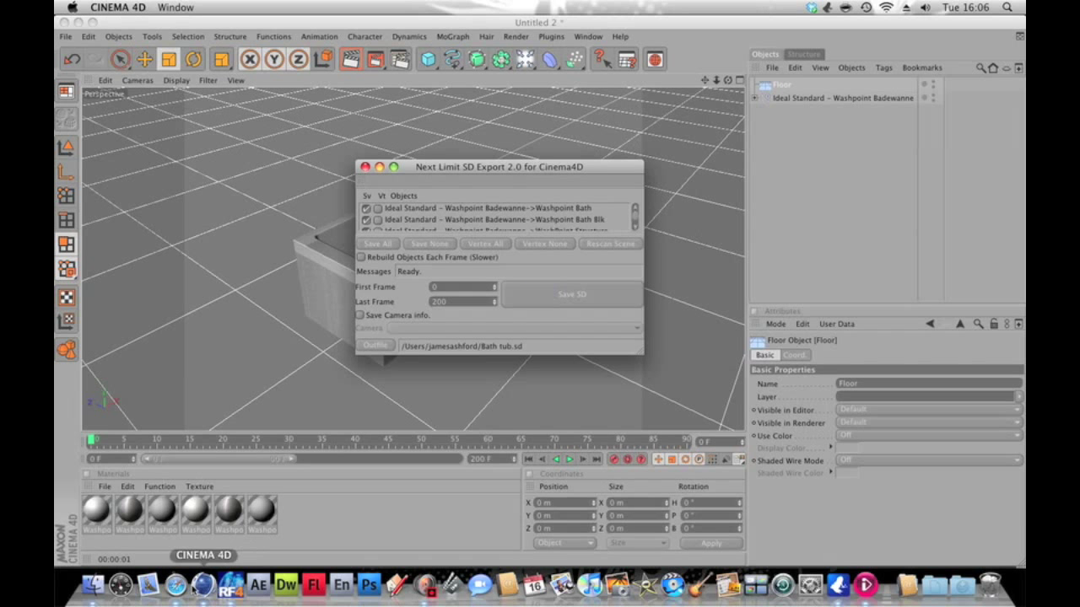
Step: In RealFlow, discard the current scene and create a new project named 'bath tub'
click(231, 584)
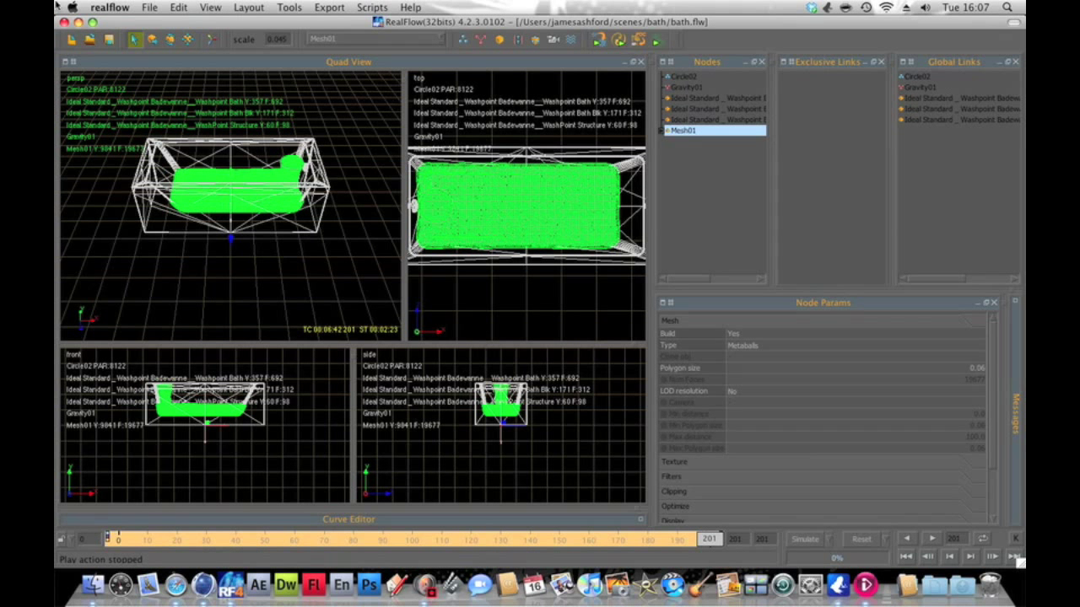
click(148, 7)
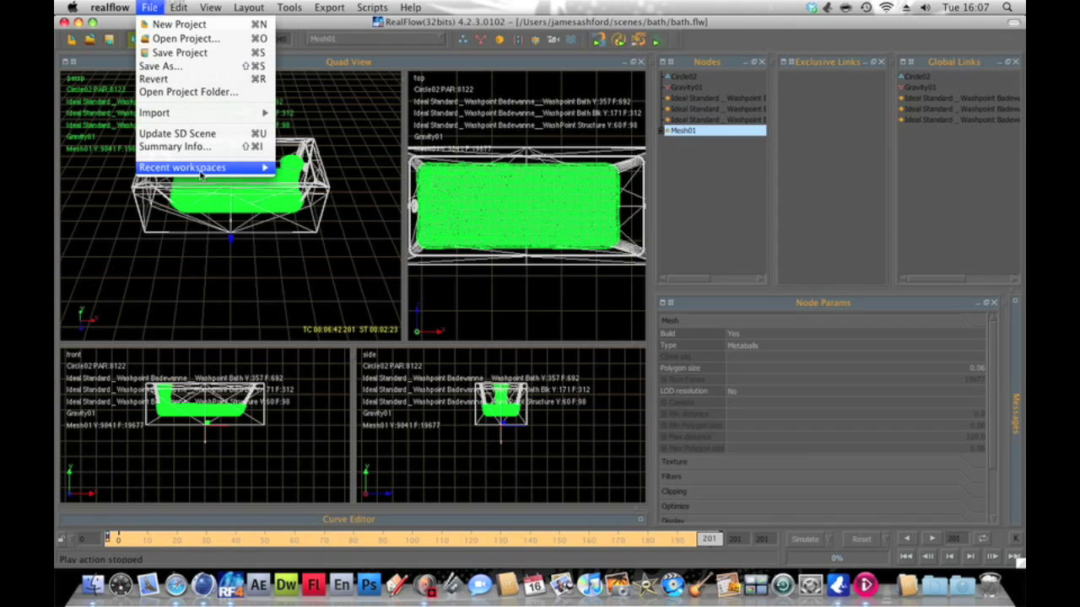
click(196, 24)
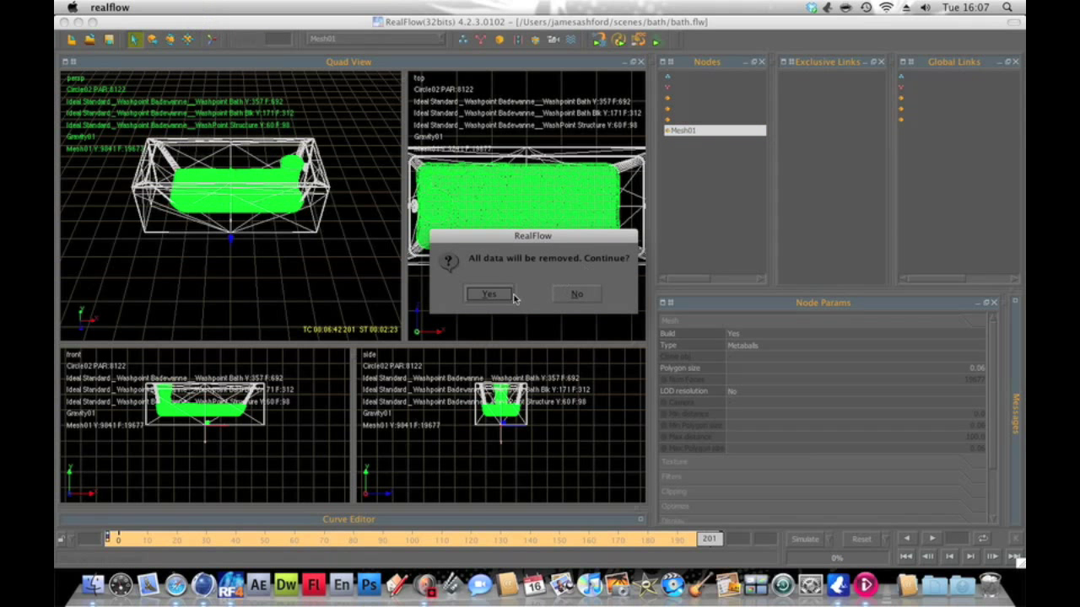
click(482, 294)
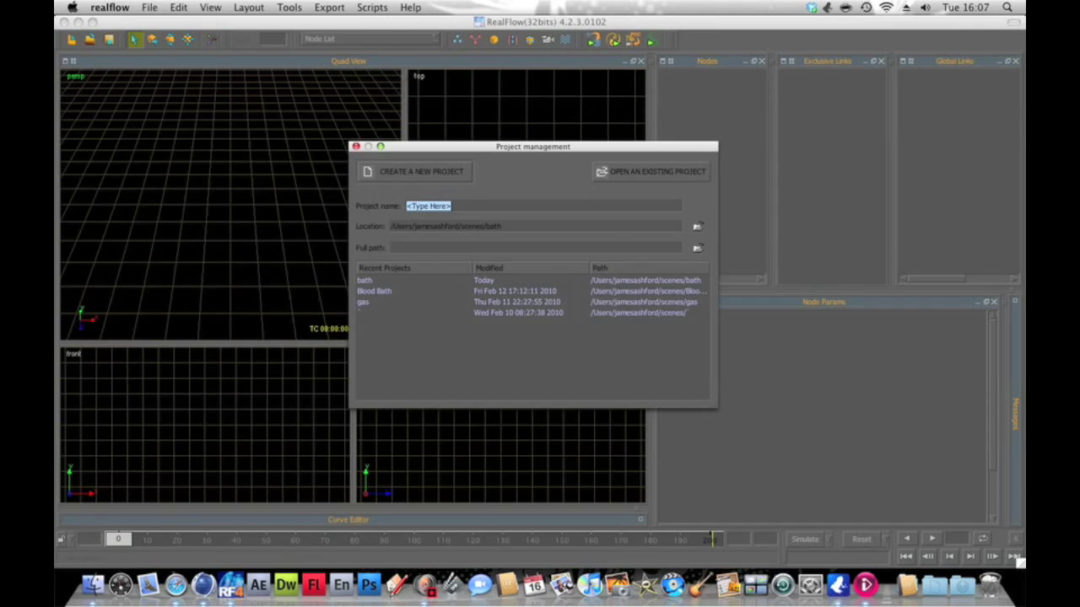
text(bath tub)
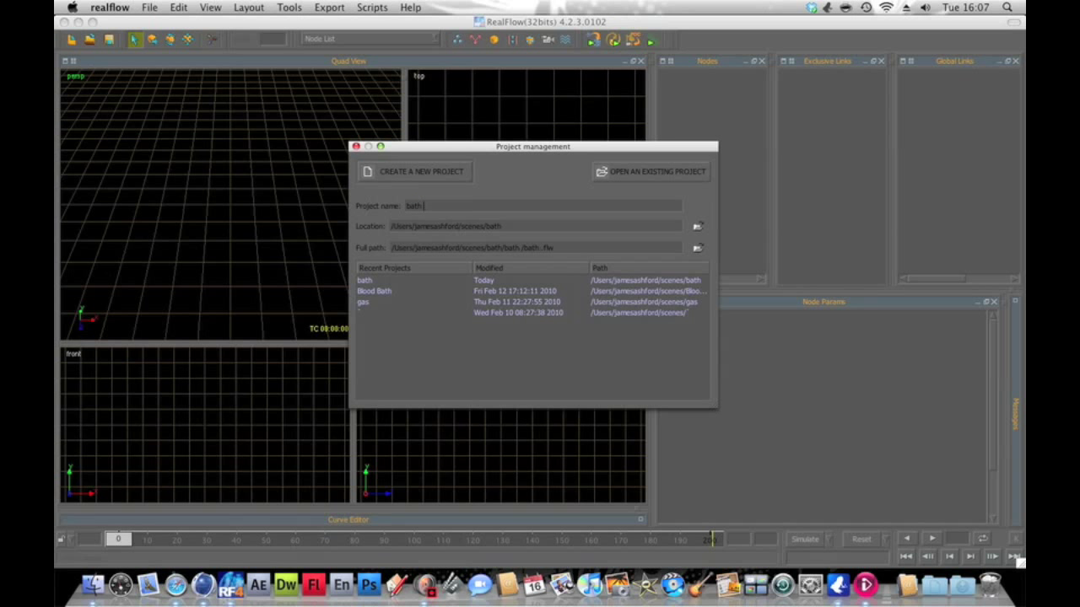
click(427, 173)
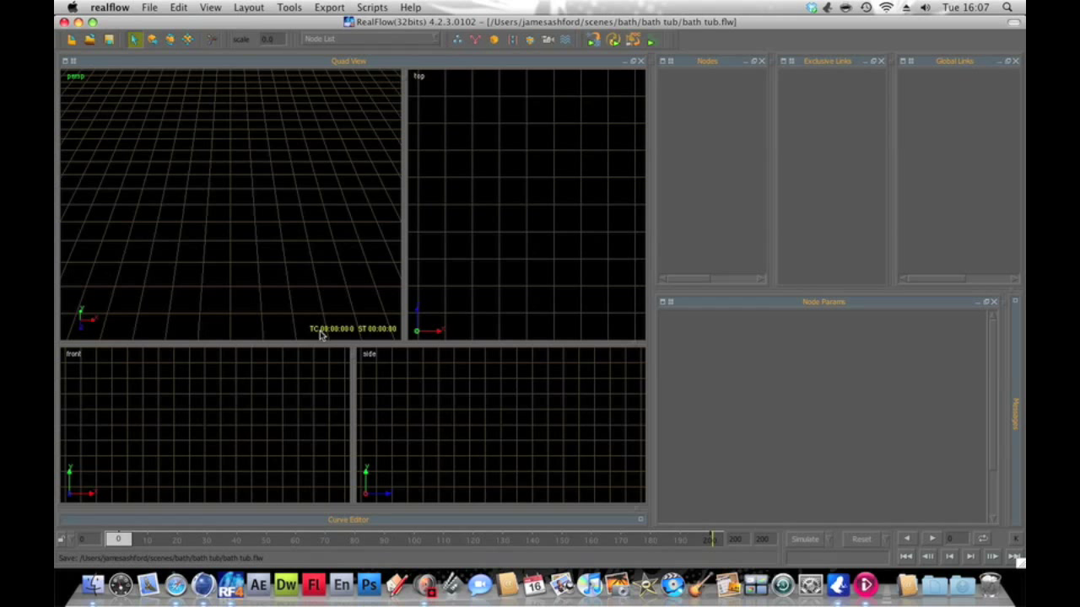
Step: Import Bath tub.sd from the home folder into the RealFlow scene
click(347, 403)
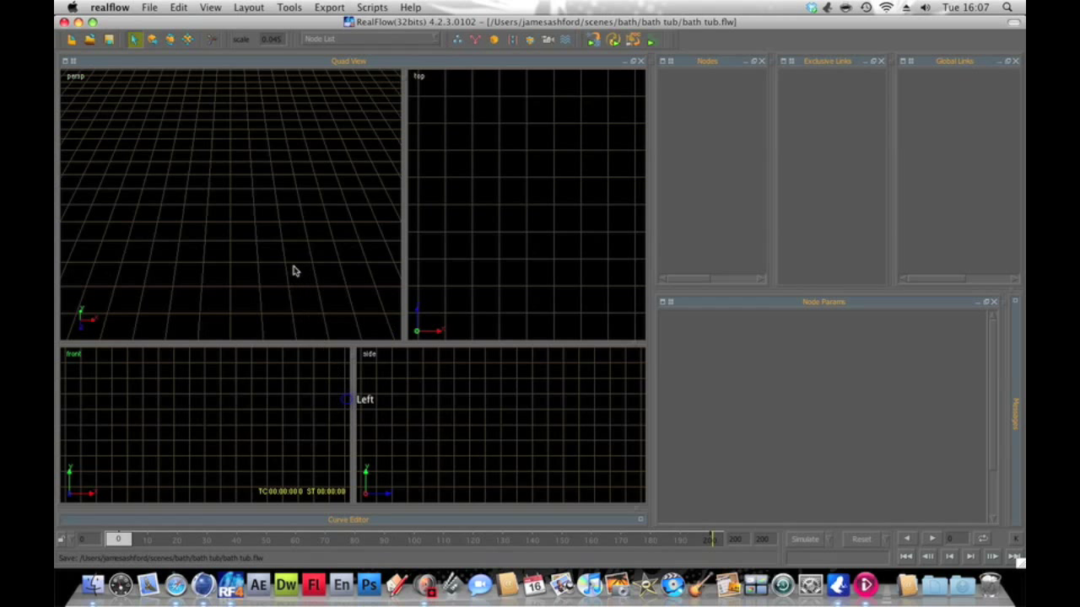
click(299, 251)
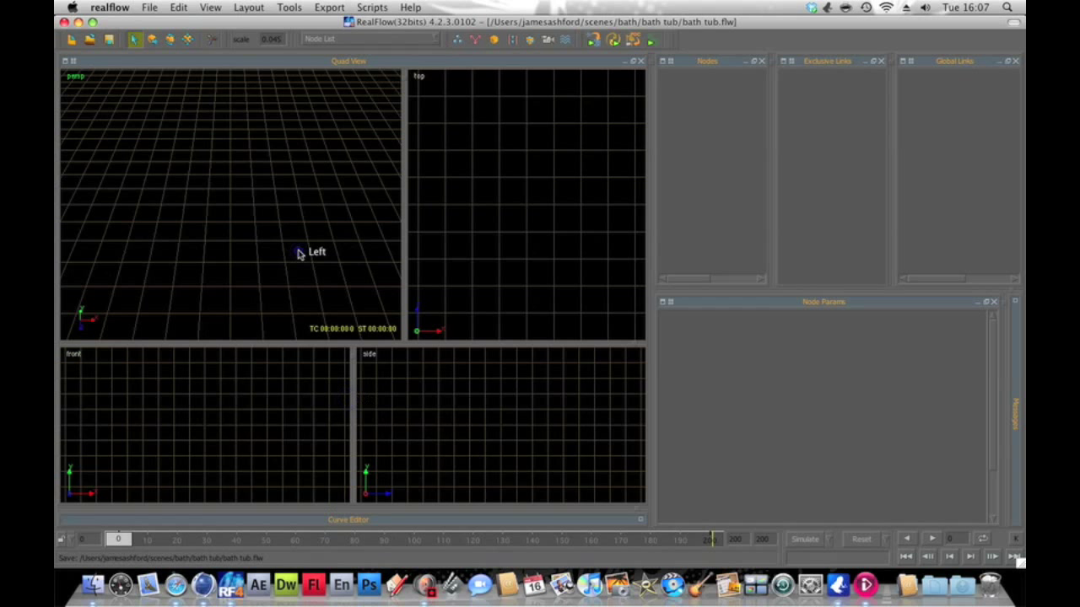
click(494, 42)
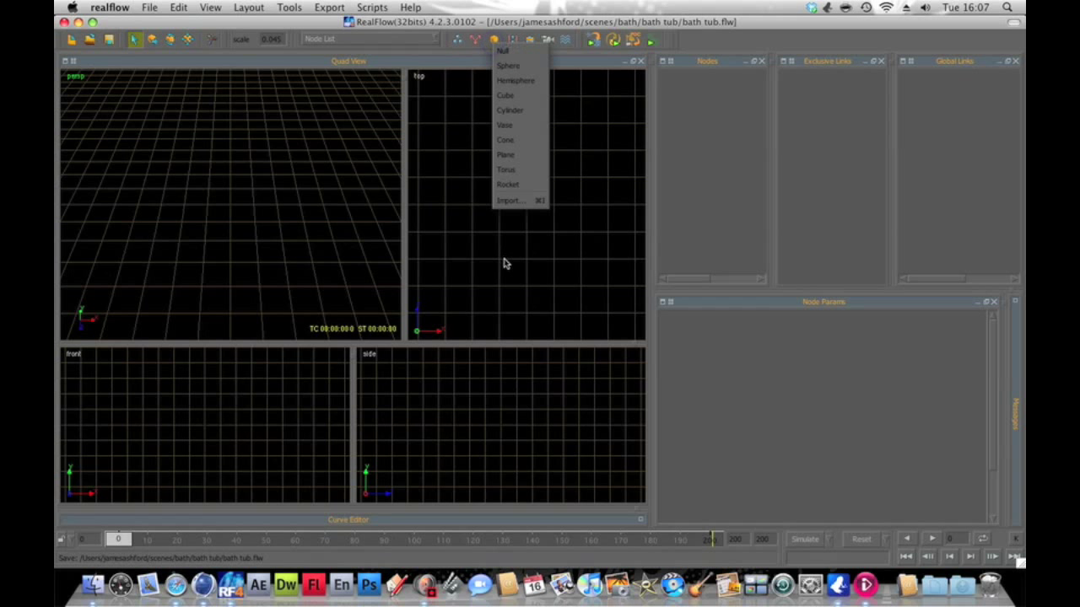
click(517, 208)
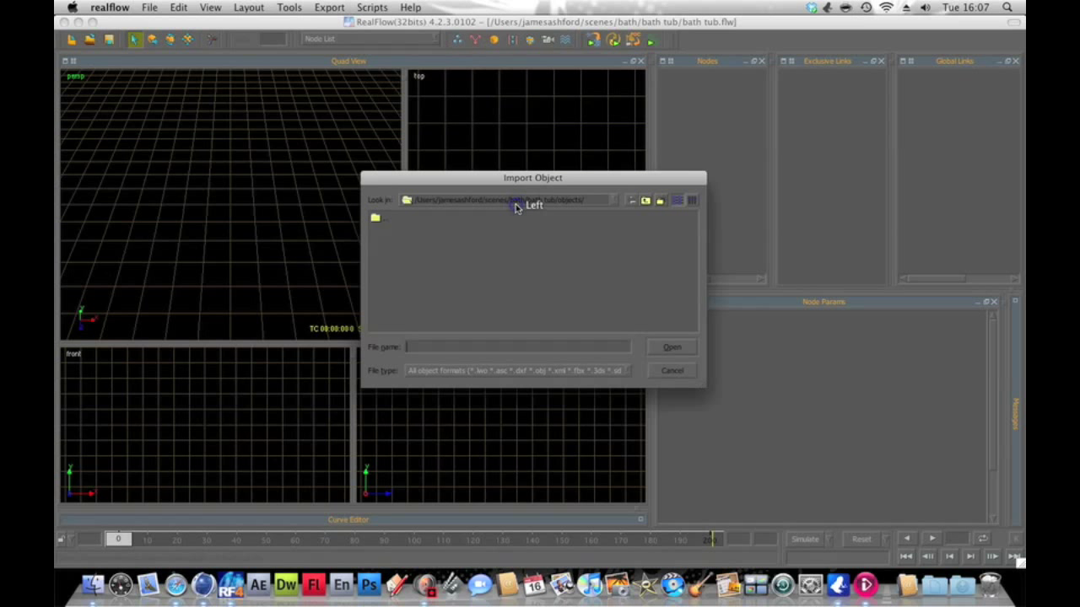
click(645, 201)
click(645, 201)
click(645, 201)
click(645, 201)
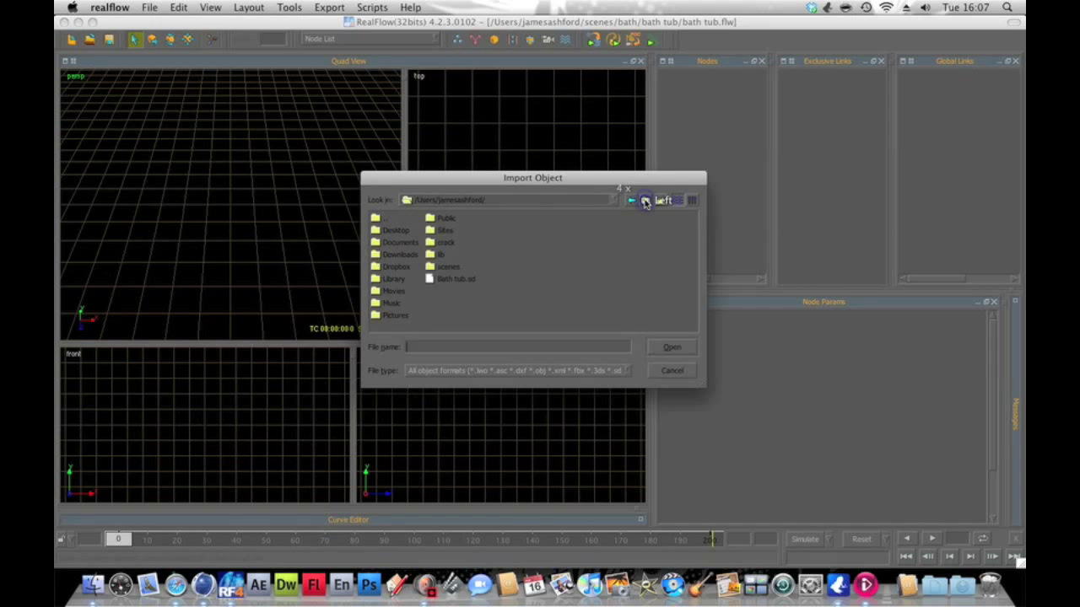
click(447, 280)
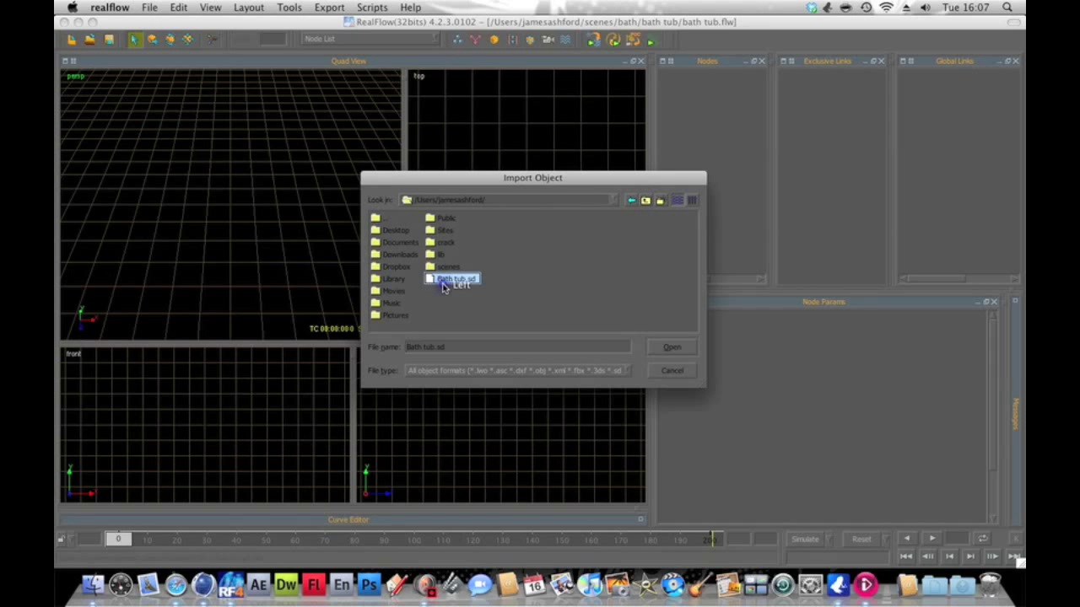
click(671, 347)
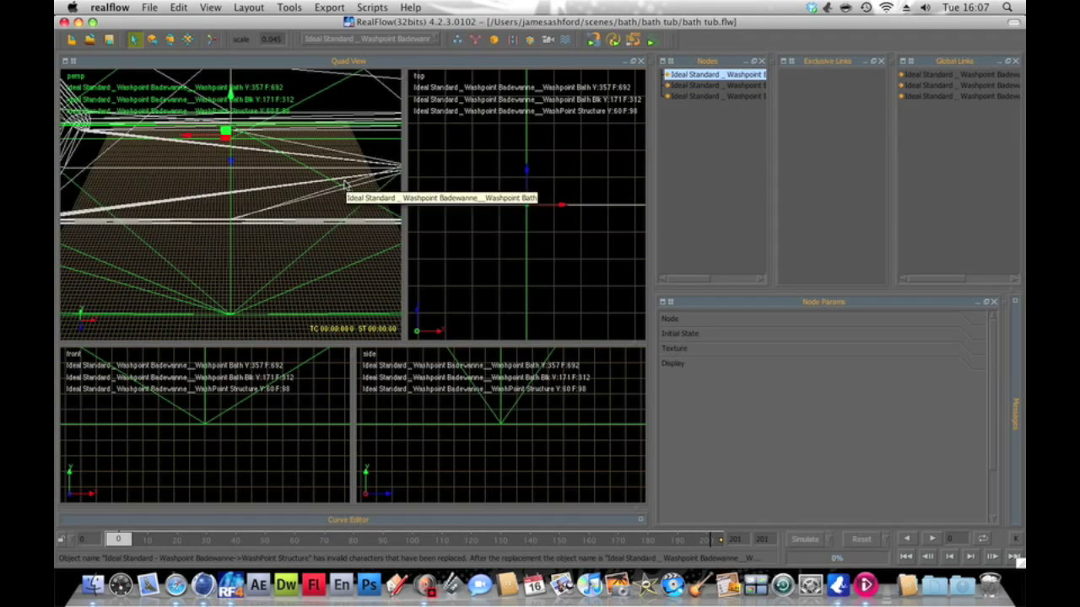
Step: Select the three Washpoint bathtub nodes, apply the scale, zoom in, then deselect
click(722, 125)
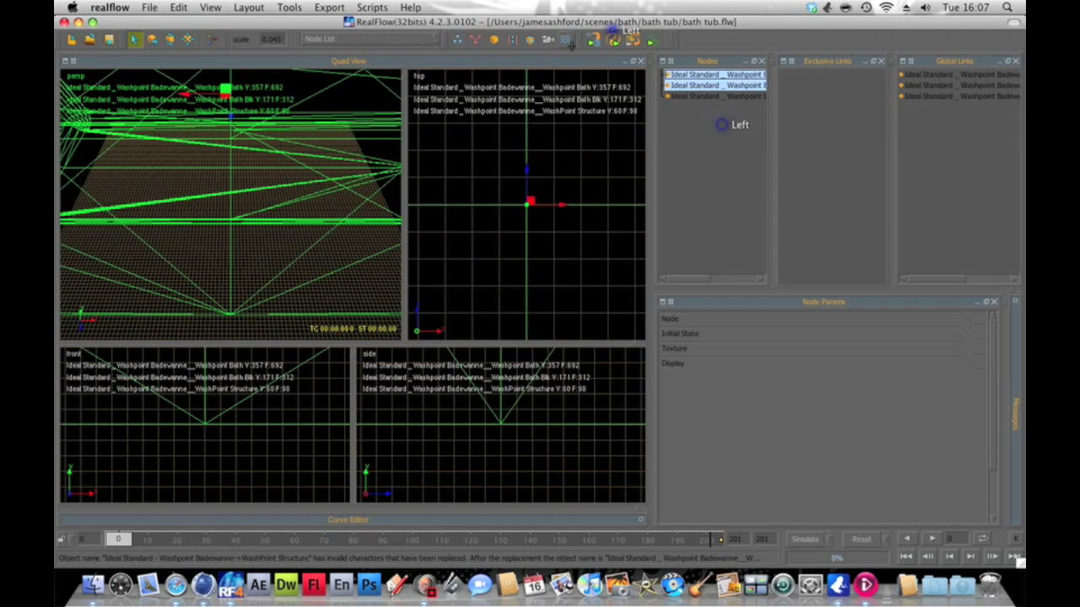
click(709, 96)
shift+click(709, 75)
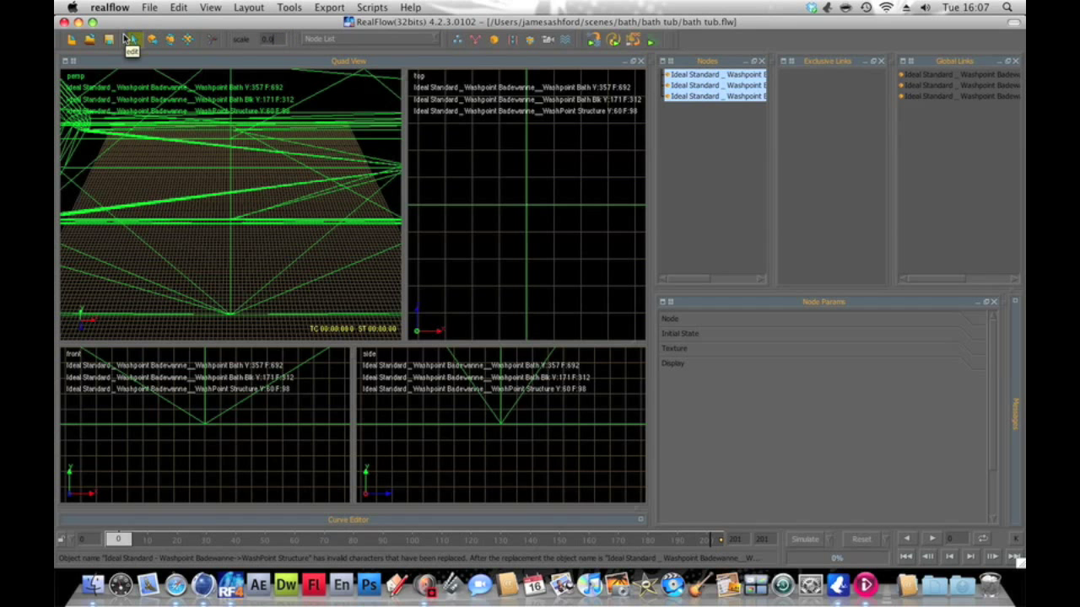
click(128, 39)
alt+drag(94, 95, 233, 198)
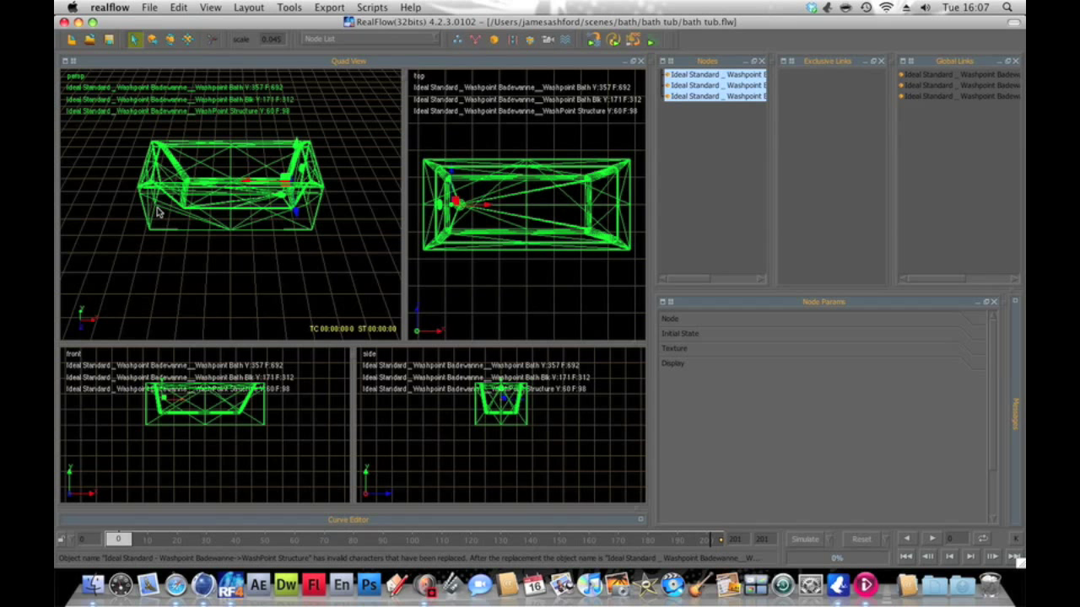
click(732, 169)
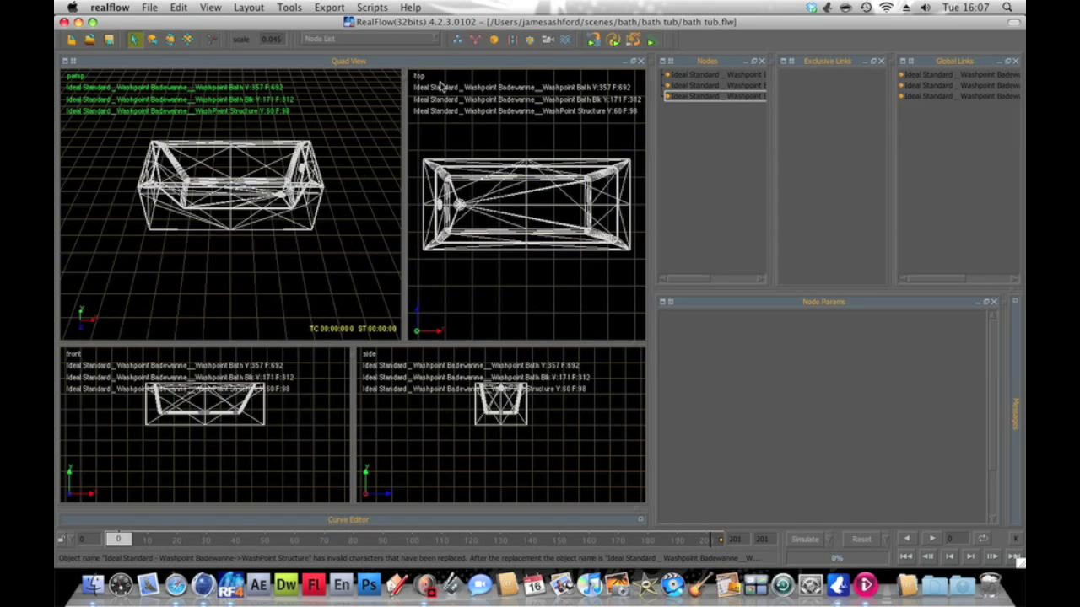
Step: Add a Gravity01 daemon with strength 9.8, then show the list of emitter types
click(476, 43)
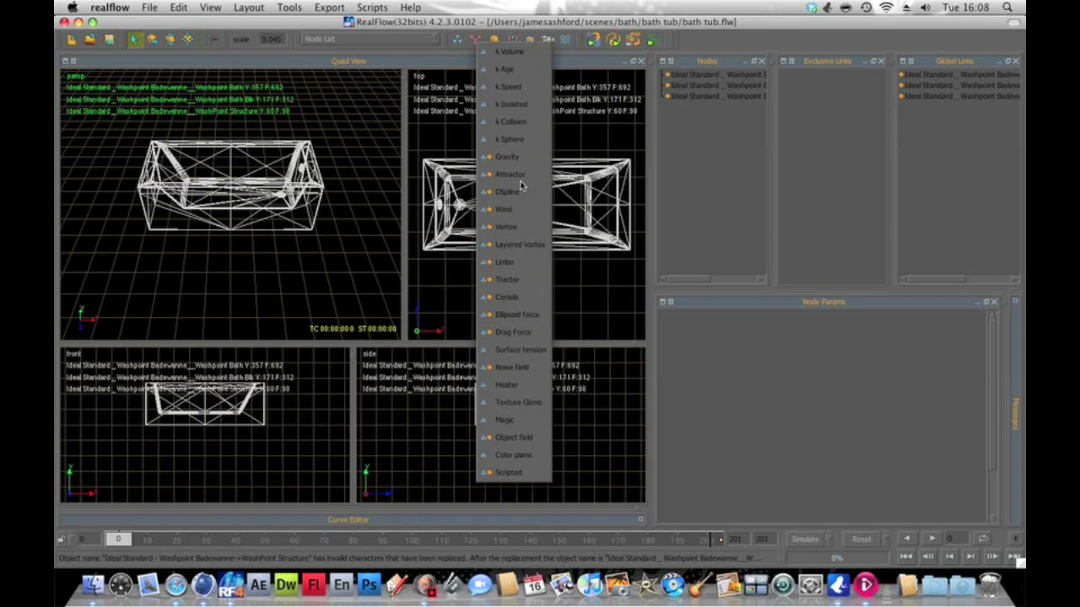
click(506, 157)
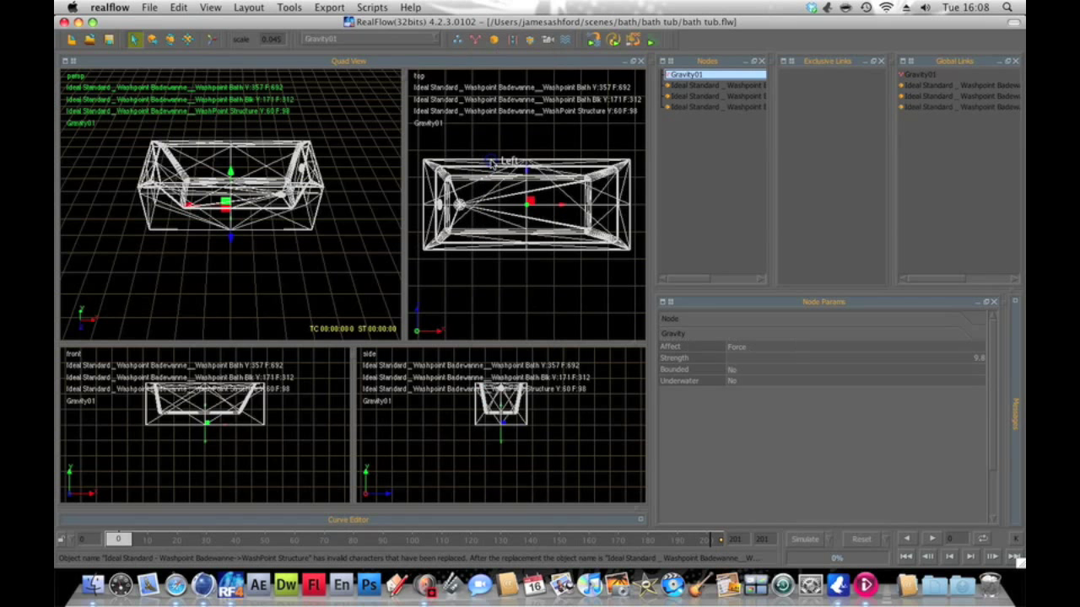
click(459, 42)
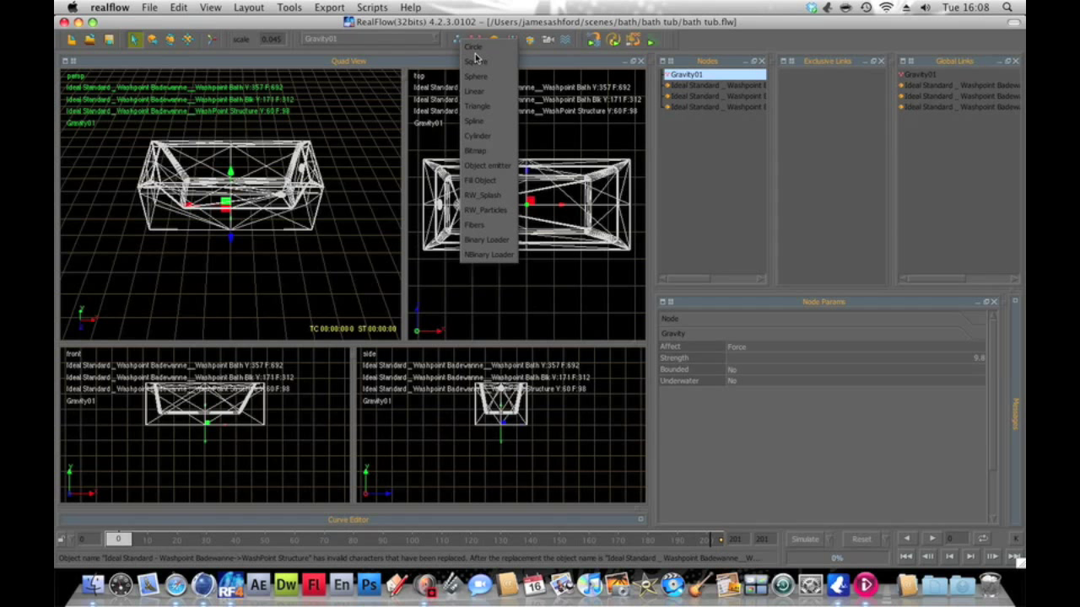
Step: Add a Circle01 emitter and lift it upward above the tub
click(474, 48)
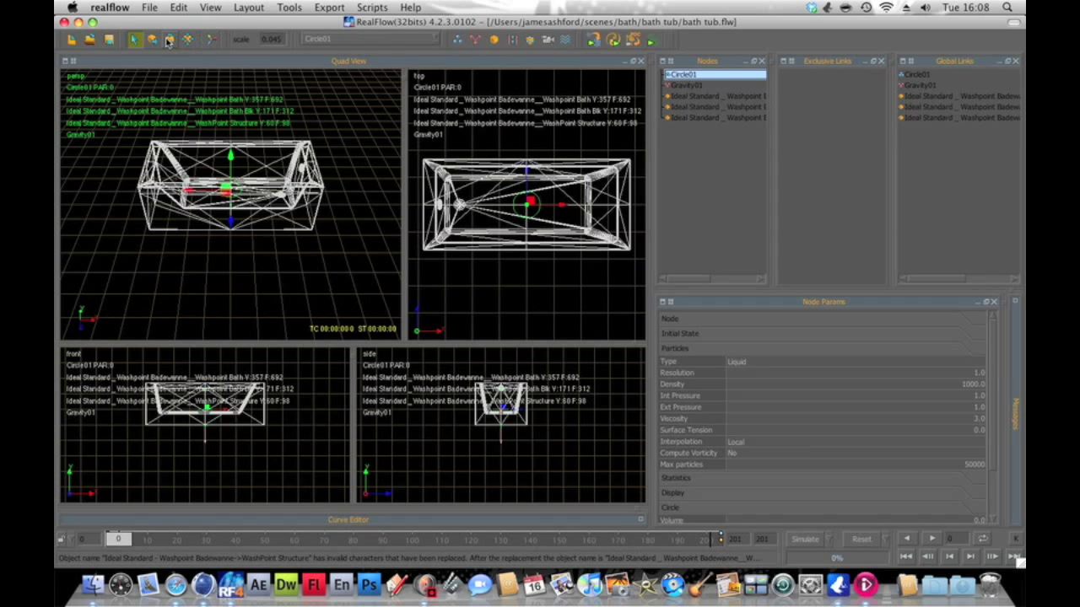
click(153, 41)
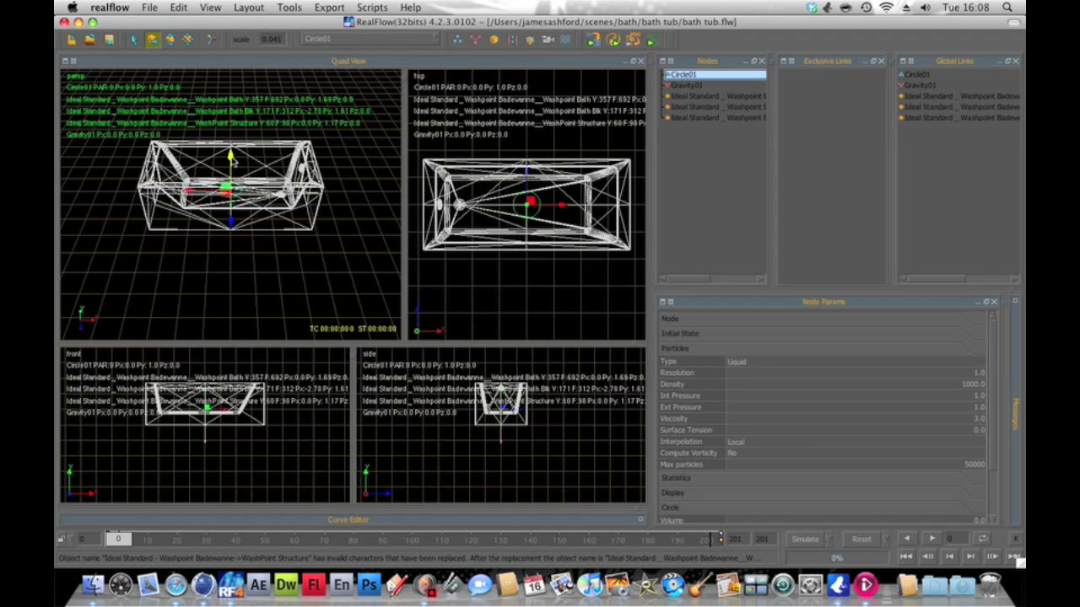
drag(234, 161, 227, 124)
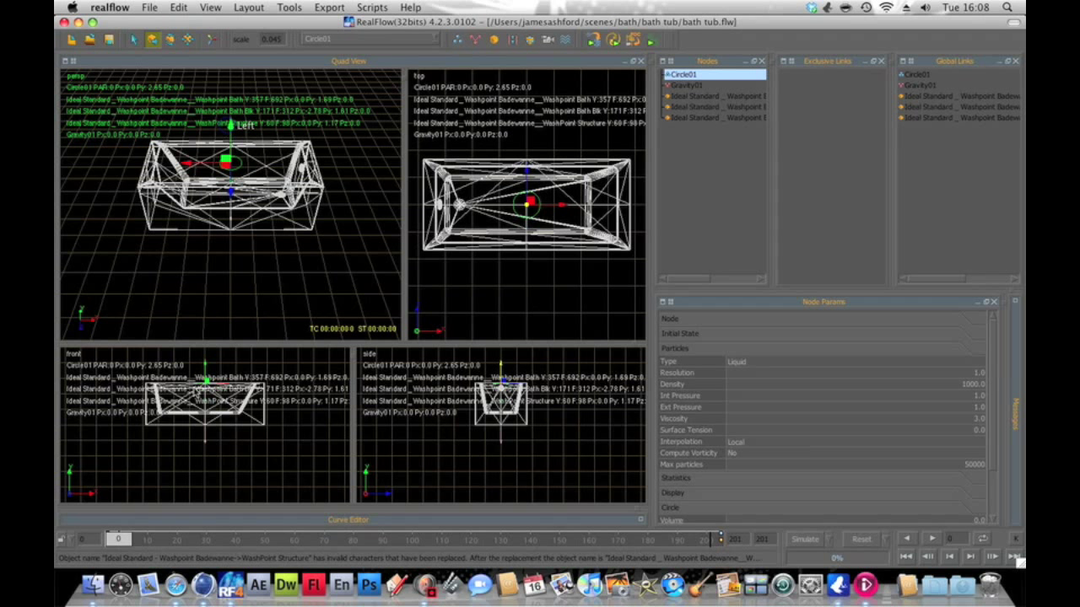
click(260, 462)
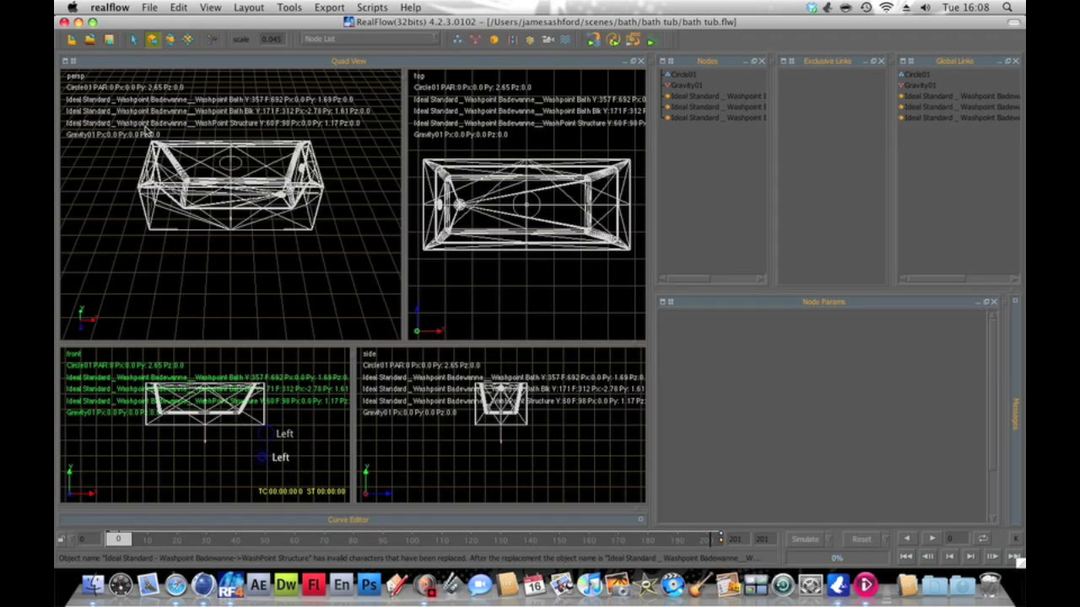
click(133, 40)
Step: Activate the front and perspective viewports and select a small area in the perspective view
click(309, 422)
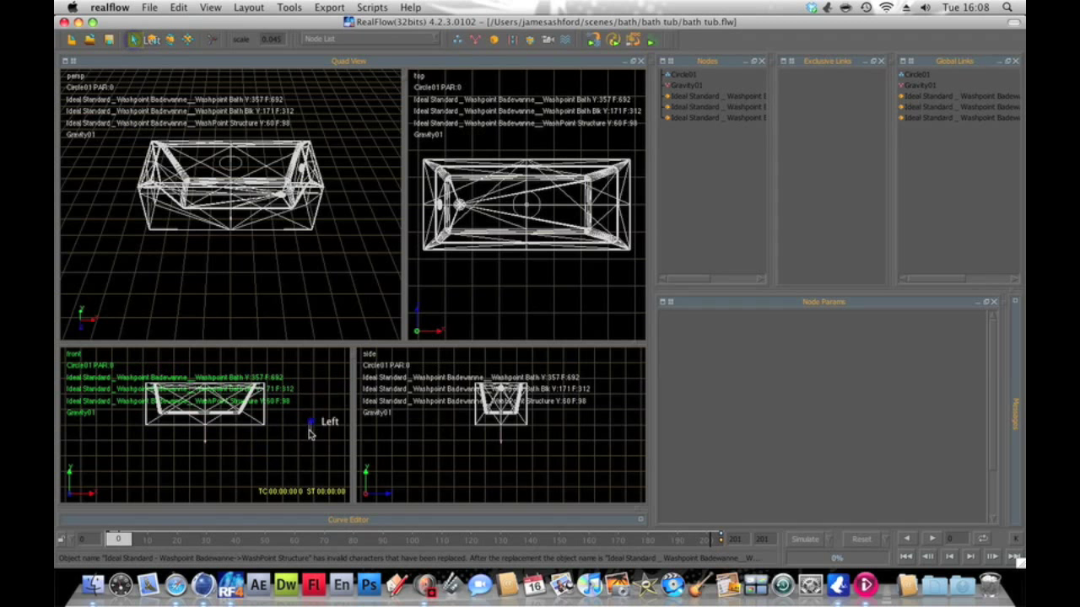
click(304, 462)
click(69, 491)
click(260, 470)
click(262, 278)
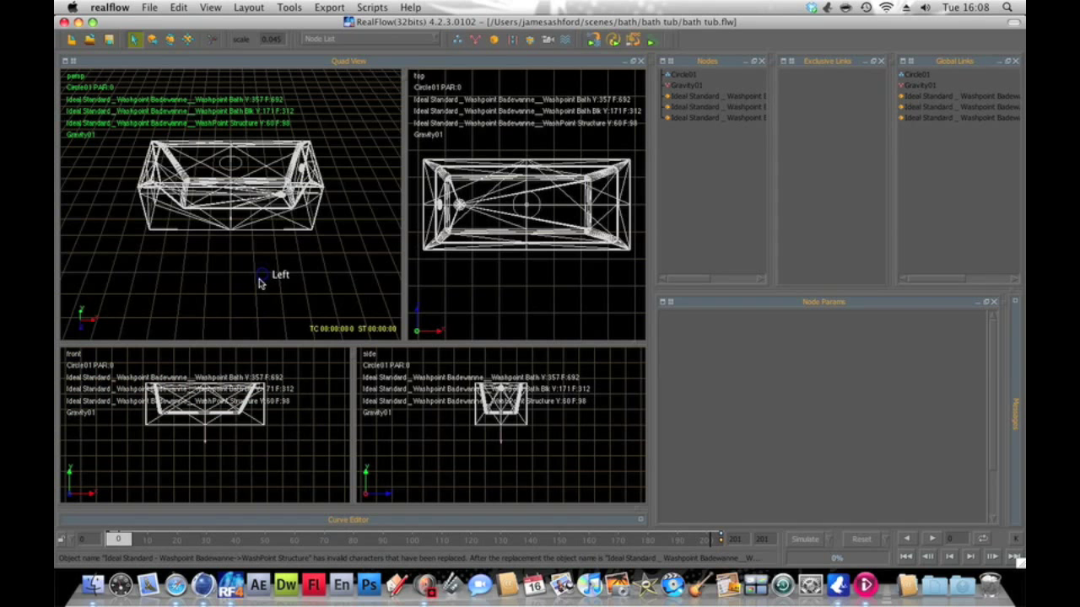
drag(356, 193, 333, 214)
click(337, 436)
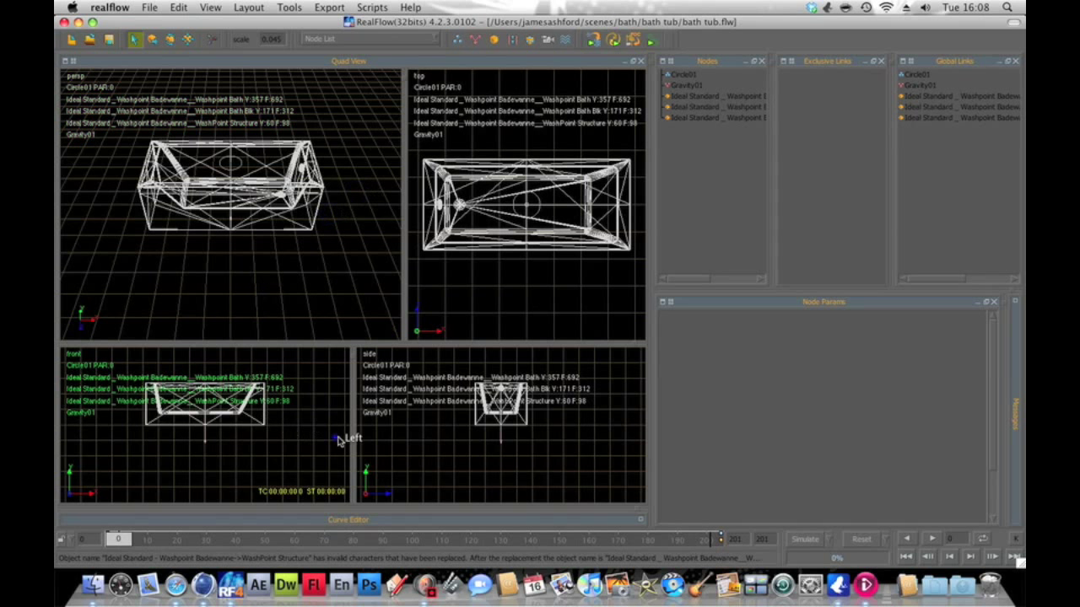
click(306, 414)
Step: Zoom out the perspective view to fit the tub and select Circle01 to show its Node Params
click(295, 445)
right_click(258, 464)
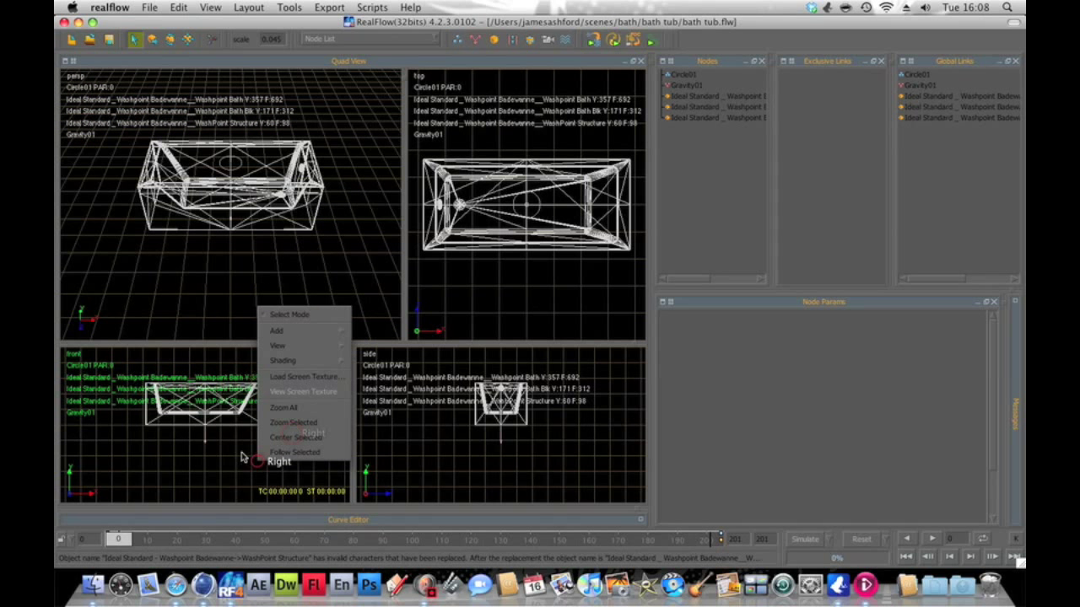
click(216, 457)
click(252, 275)
scroll(262, 252, down, 2)
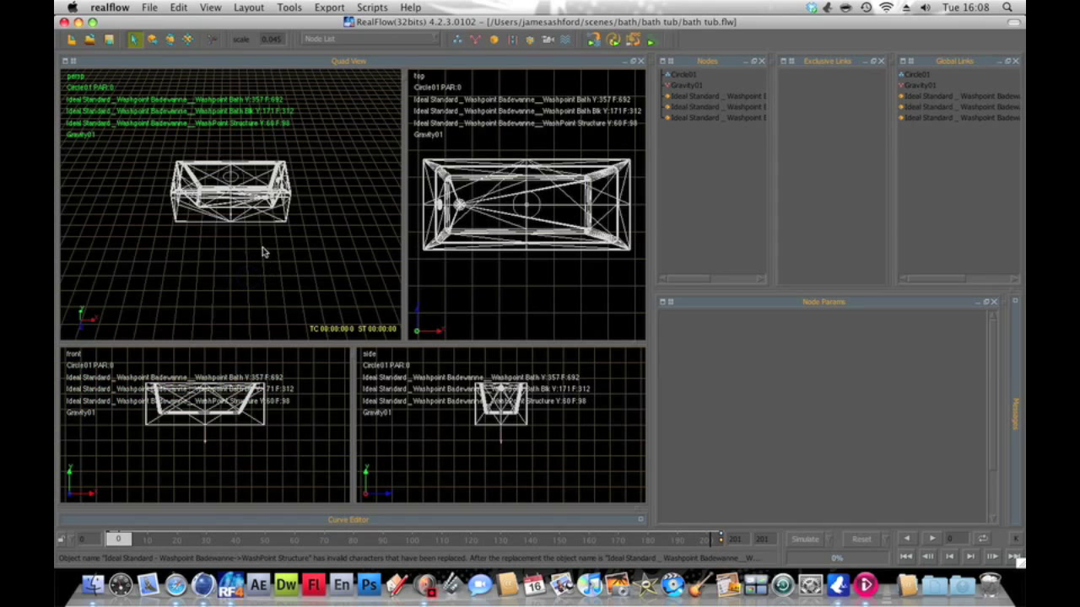
scroll(296, 411, down, 3)
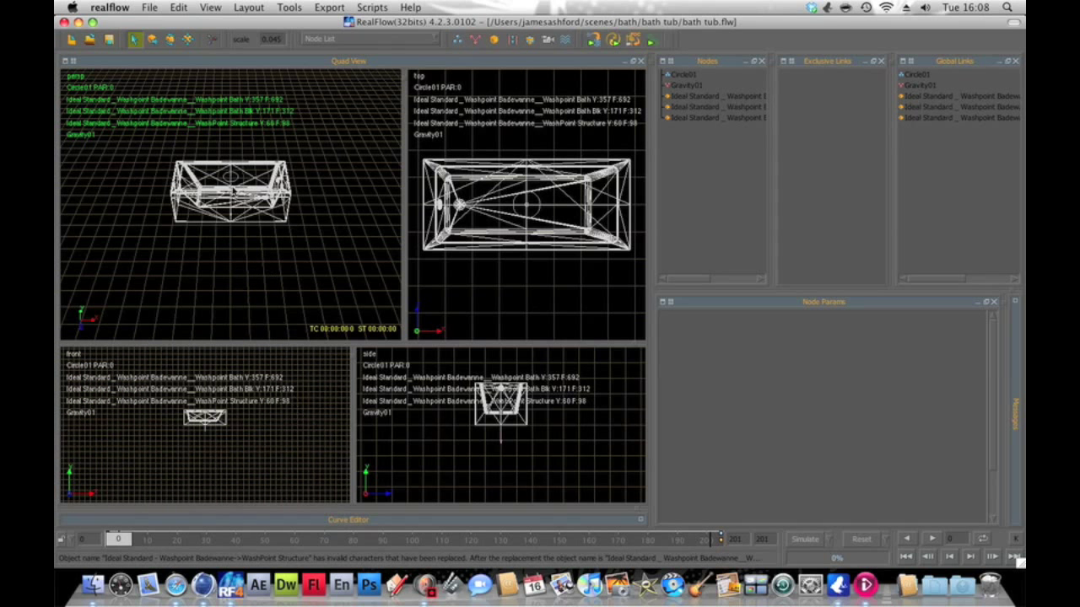
click(229, 174)
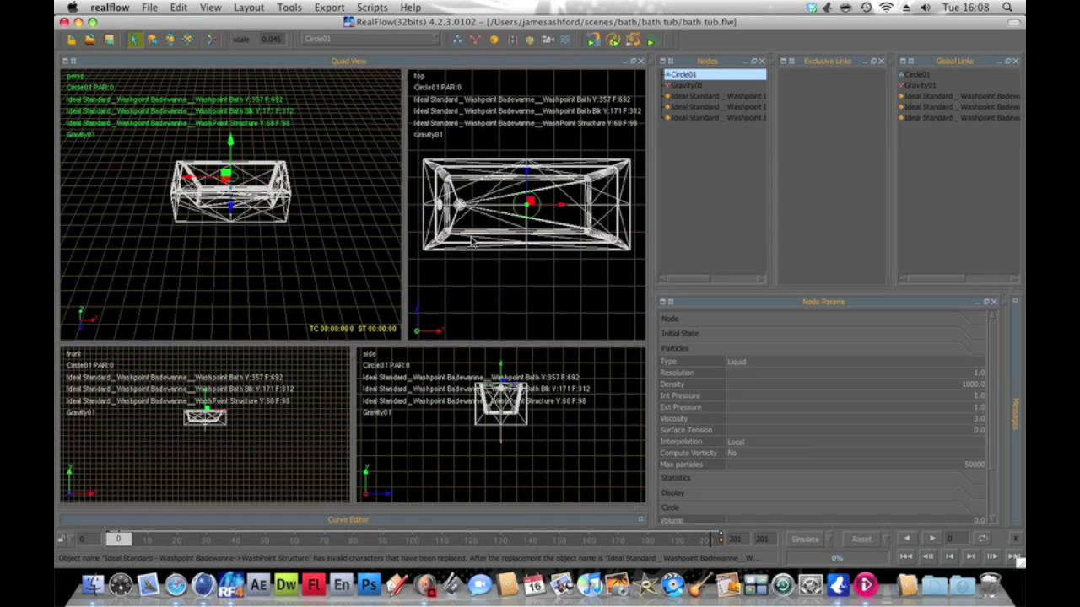
Step: Select Circle01 and move it left to the end of the bathtub in the top view
click(558, 209)
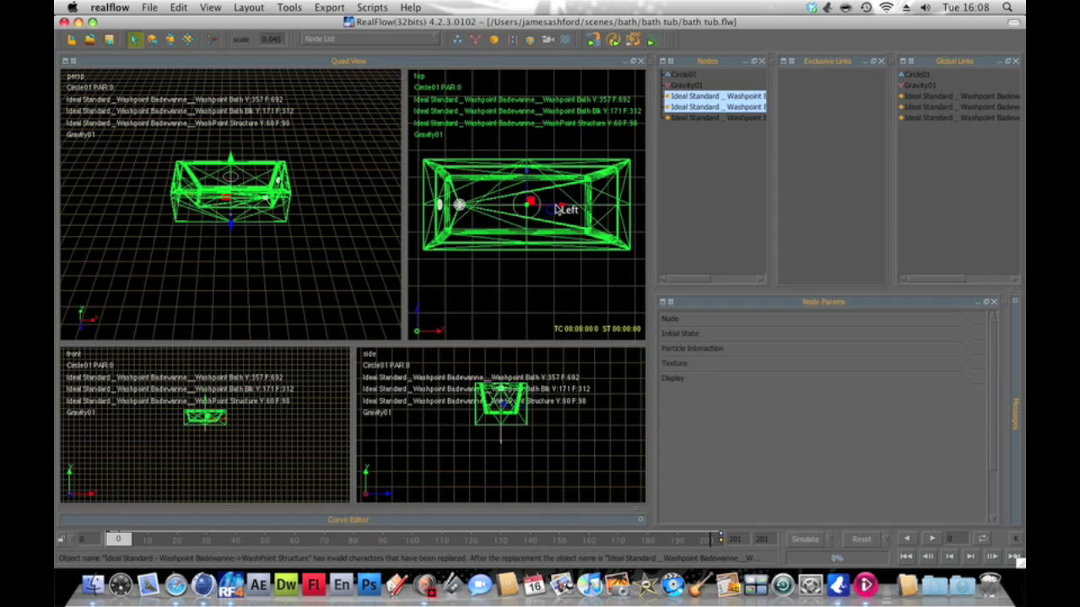
click(687, 75)
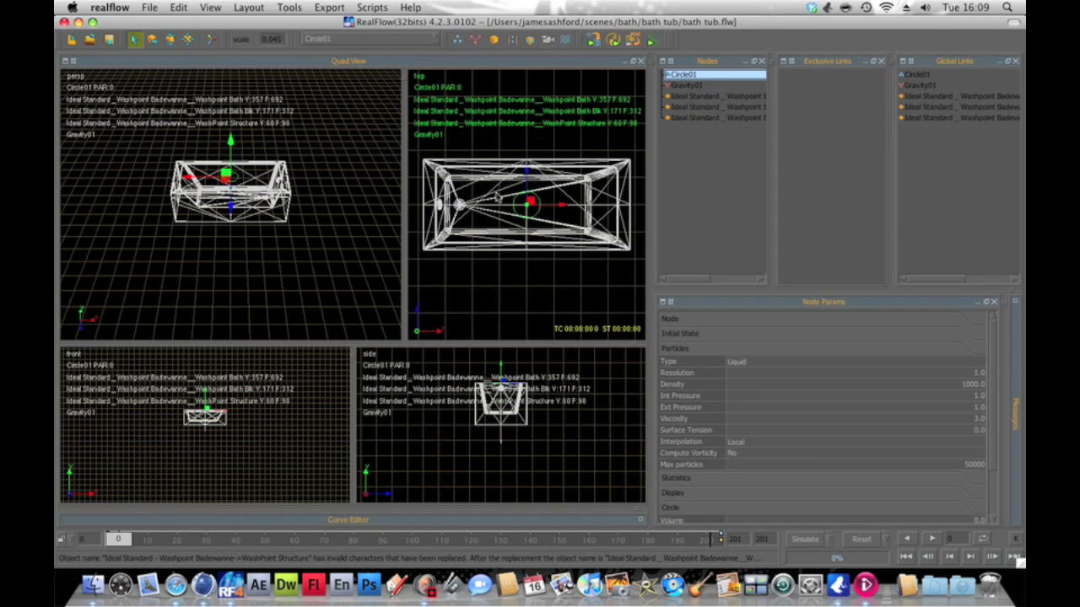
click(152, 40)
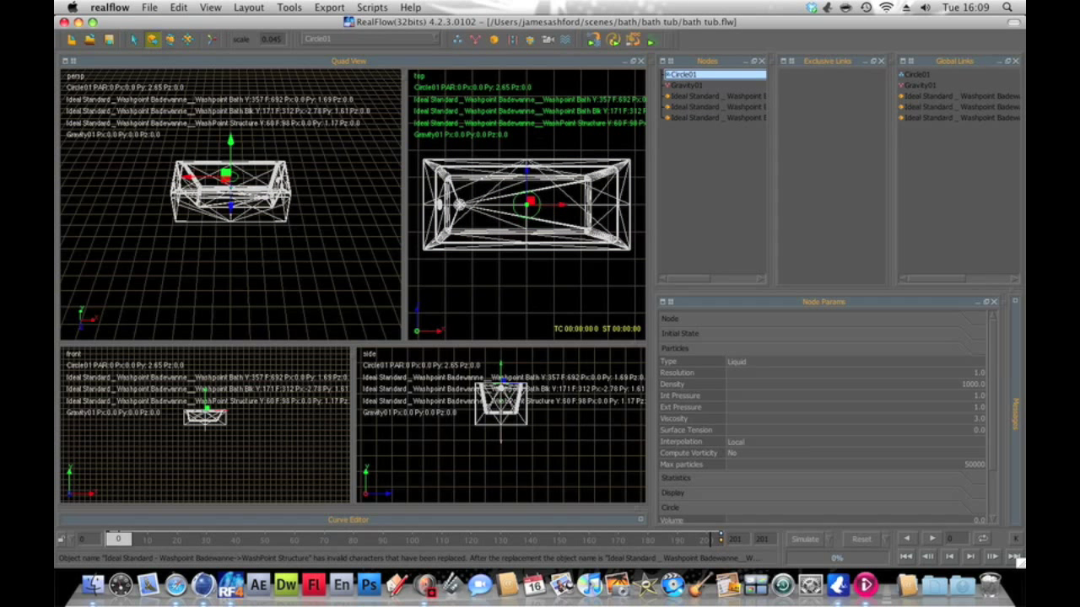
drag(530, 203, 443, 203)
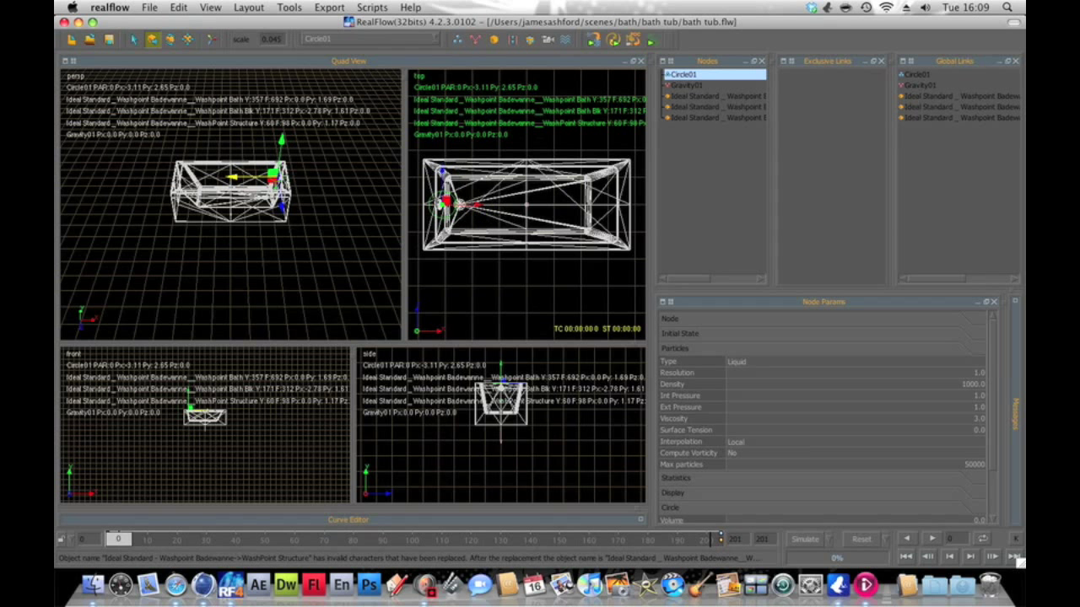
scroll(509, 436, down, 5)
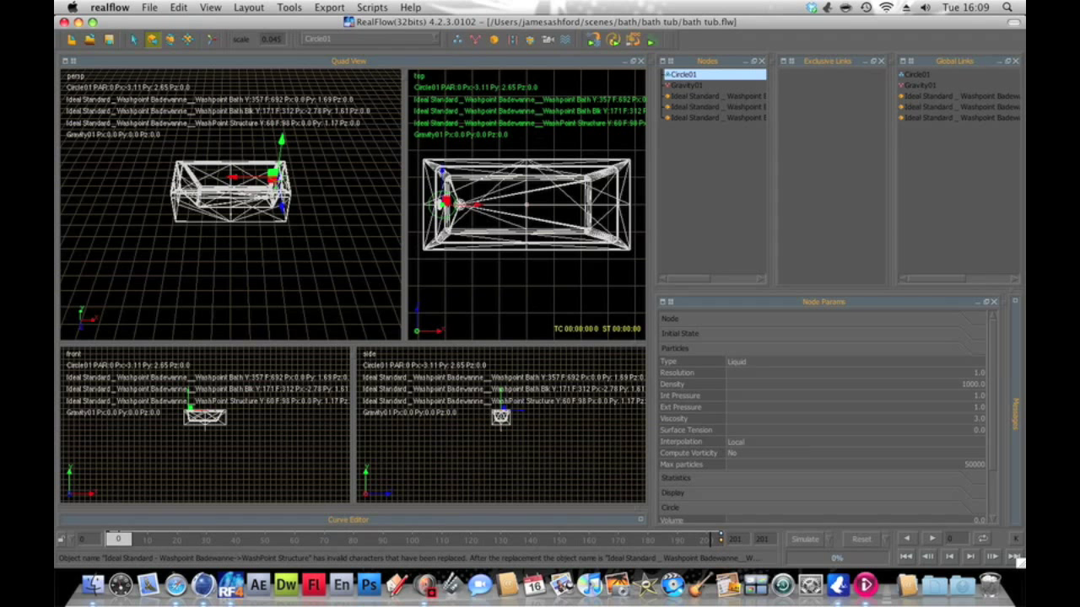
Step: Rotate Circle01 about -94° to face into the tub, then clear the selection
click(169, 40)
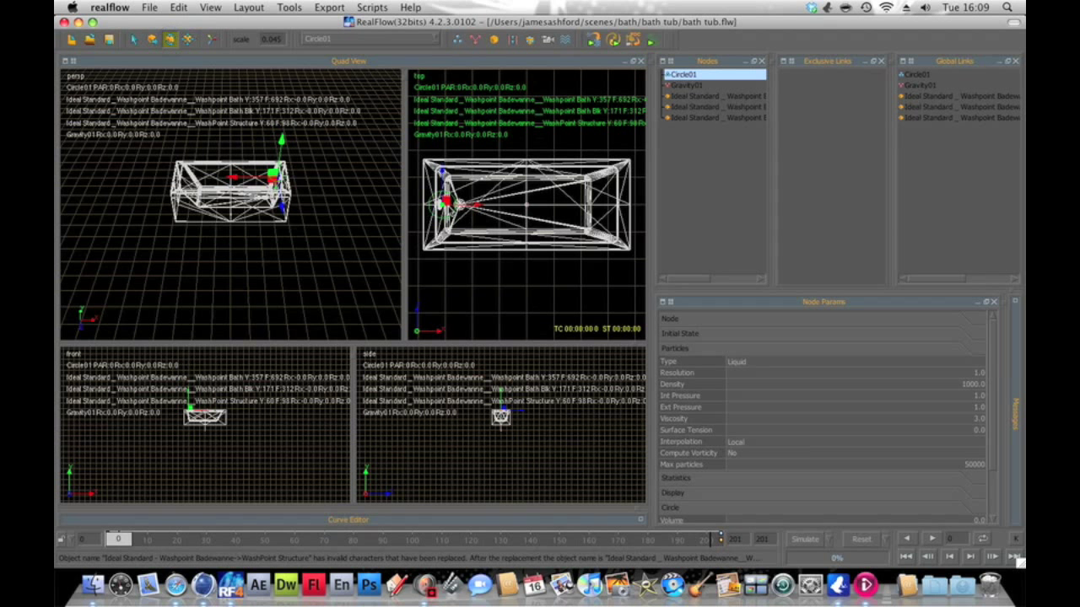
drag(444, 180, 380, 290)
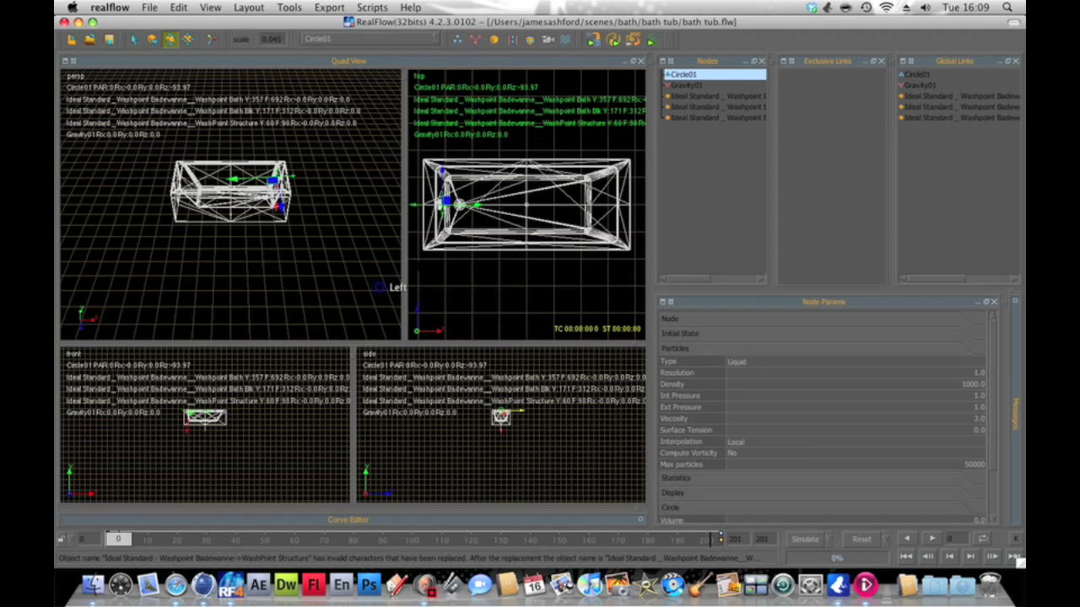
click(152, 41)
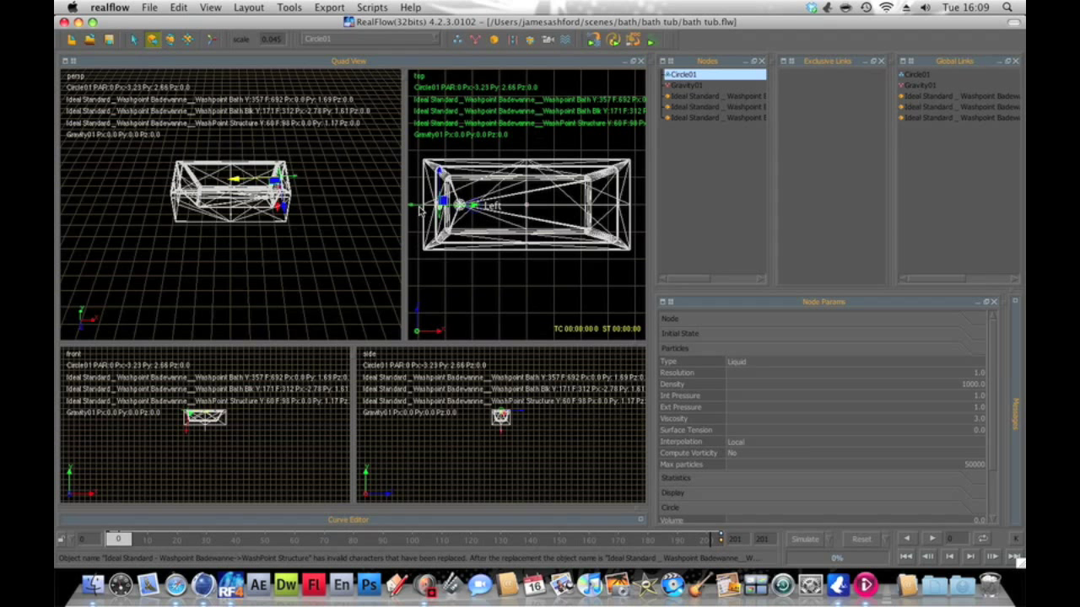
scroll(200, 437, up, 5)
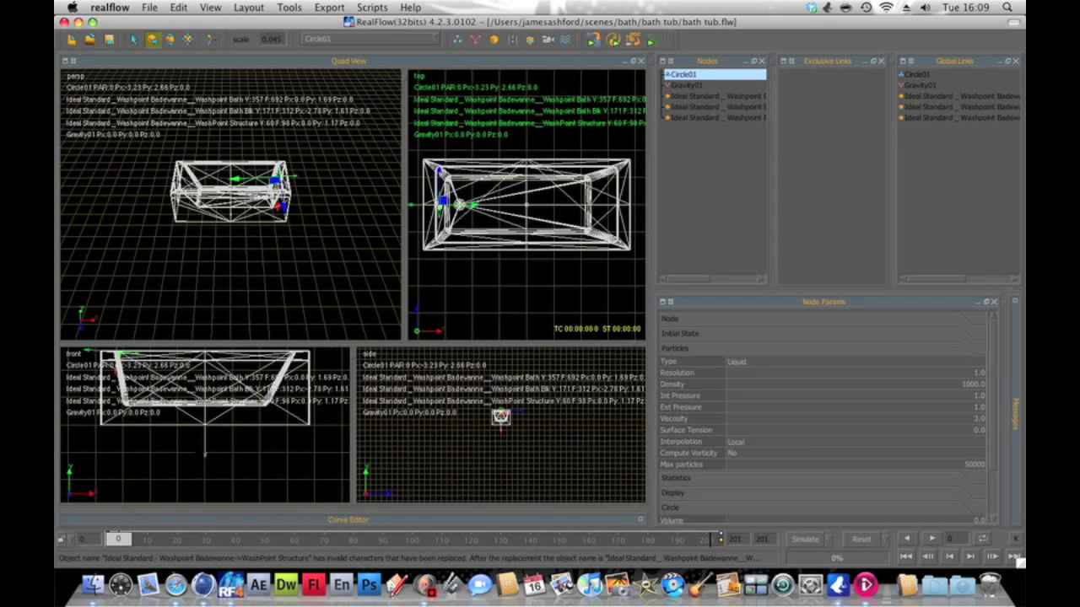
right_click(290, 454)
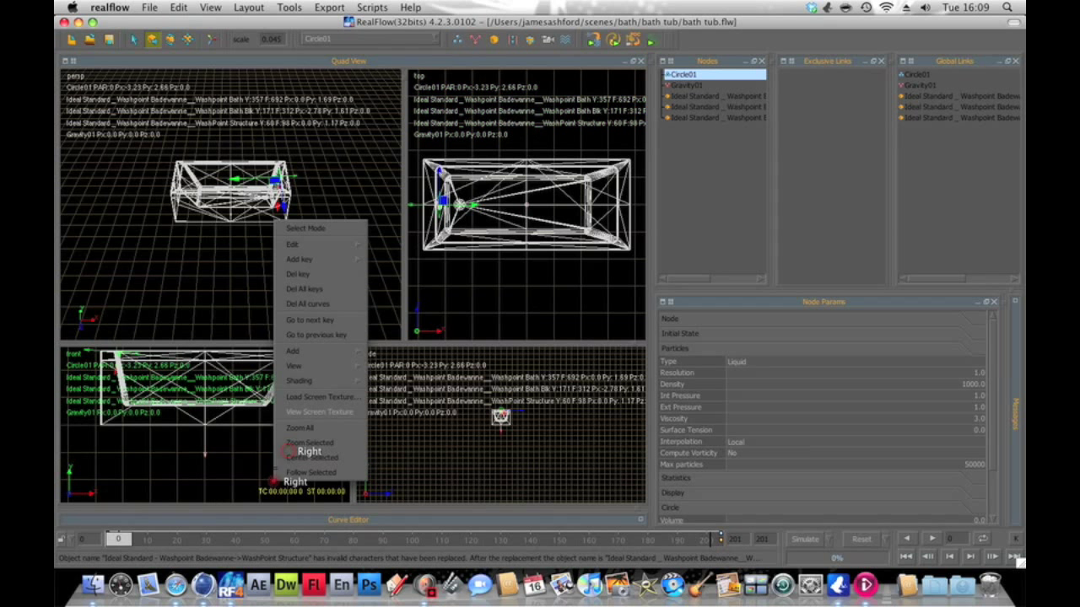
click(253, 457)
click(257, 462)
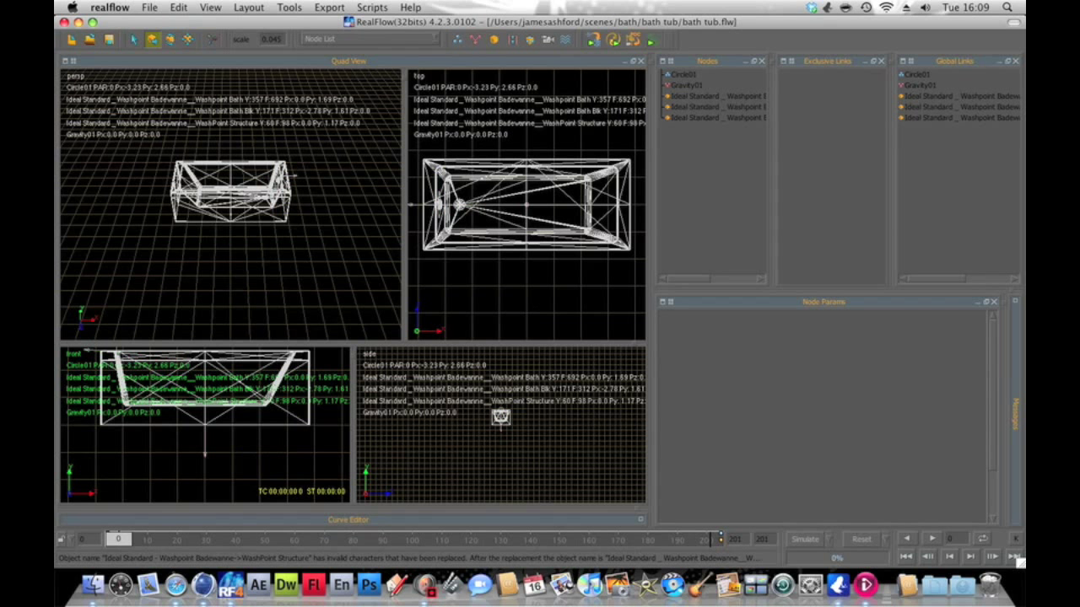
click(246, 435)
click(249, 440)
Step: Enlarge the lower viewports and nudge Circle01 slightly further into the tub
drag(288, 344, 289, 294)
scroll(217, 392, down, 5)
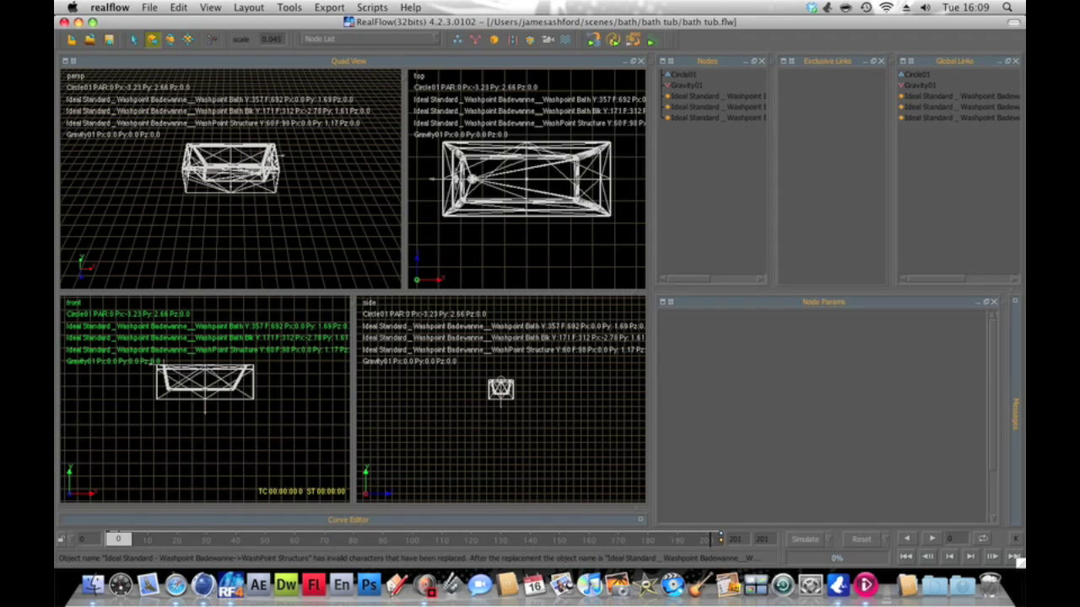
click(685, 74)
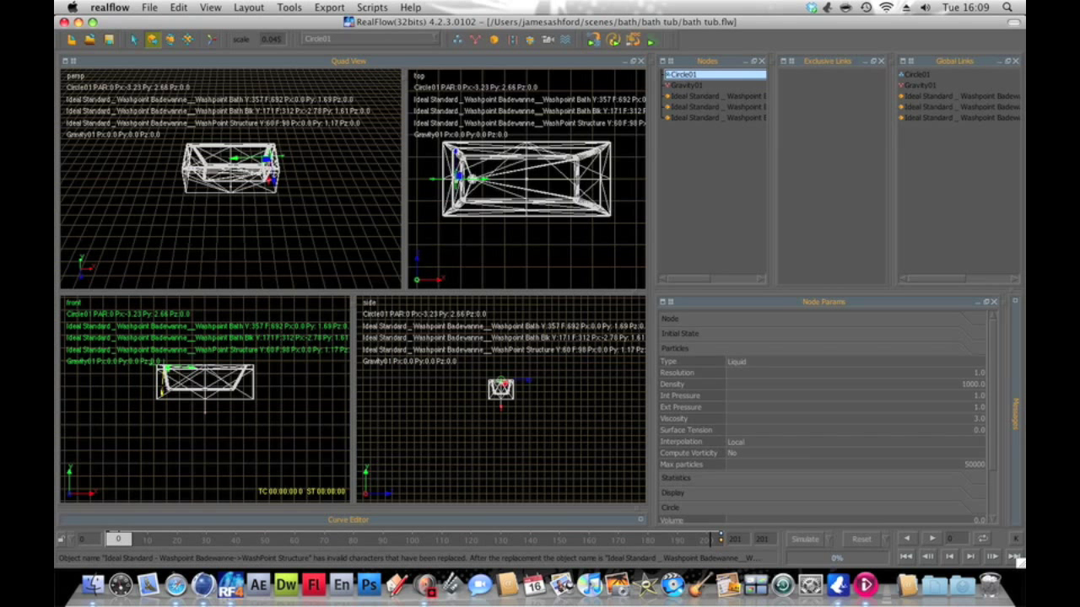
click(181, 373)
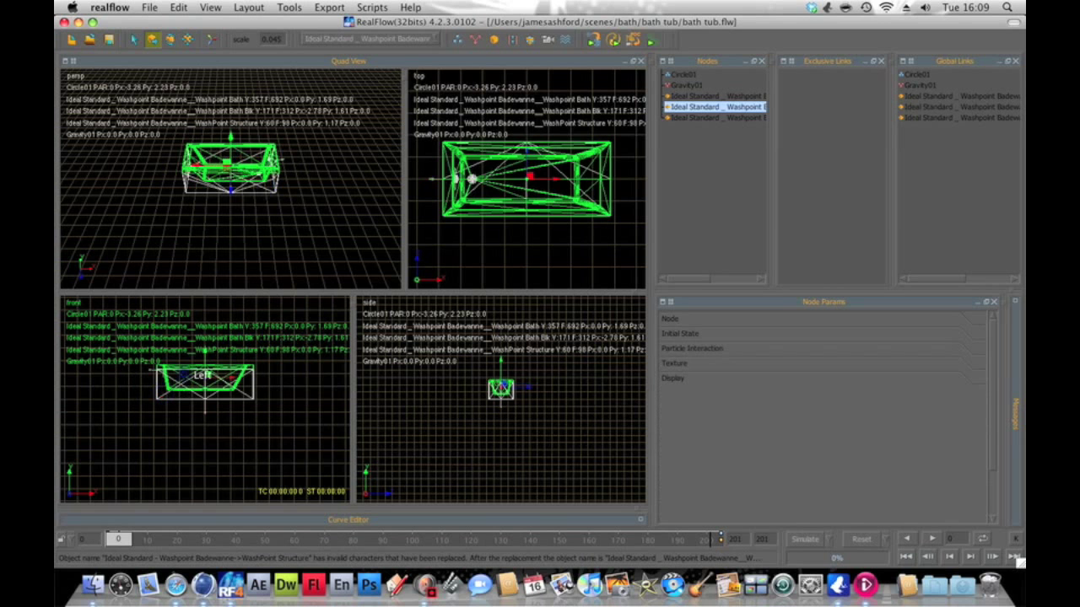
click(690, 75)
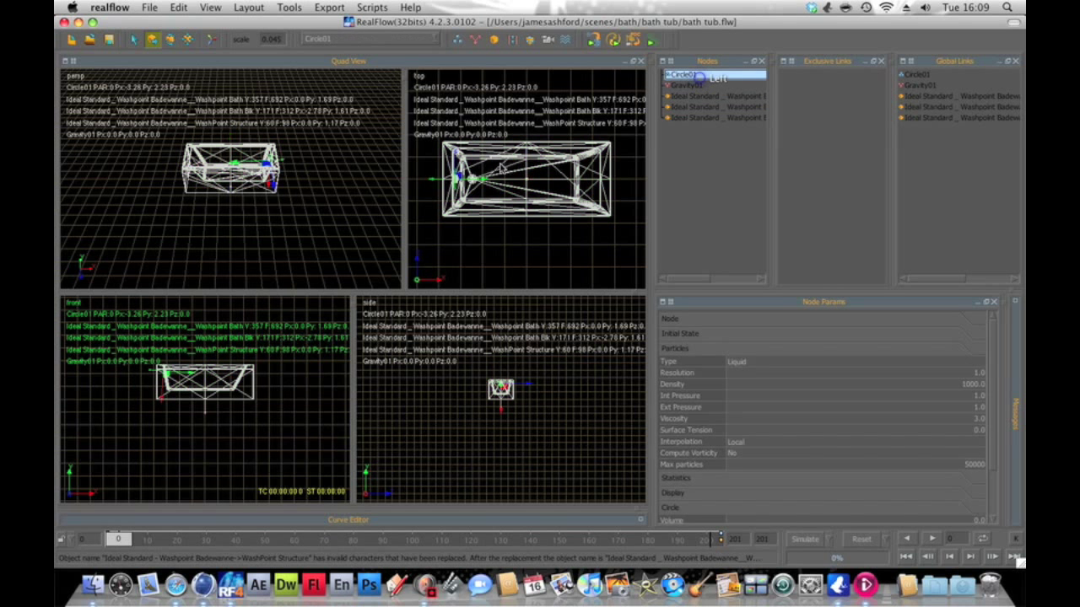
drag(192, 379, 201, 377)
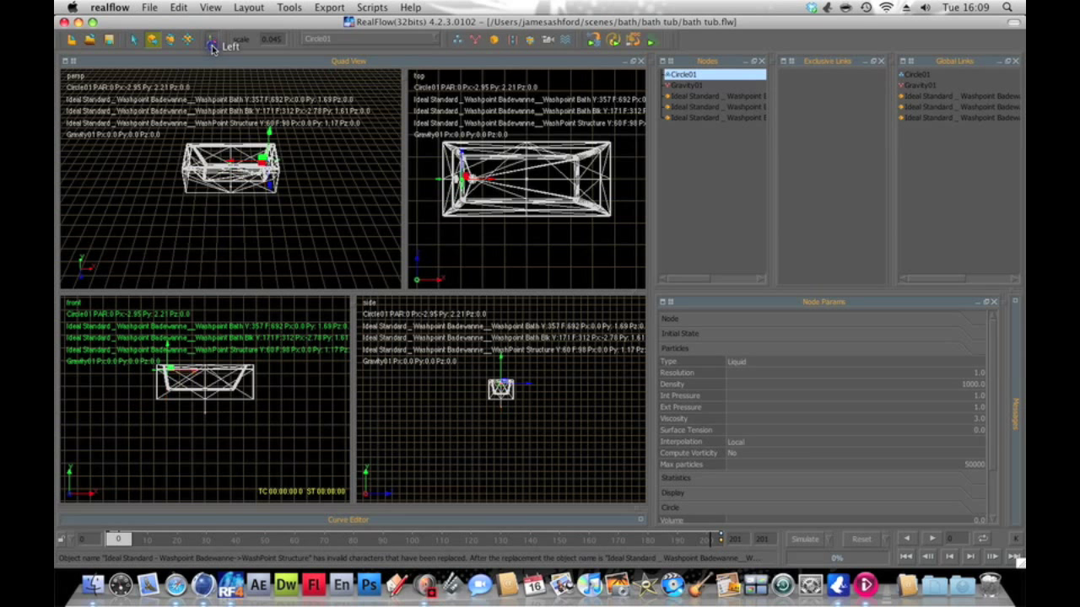
Step: Reselect Circle01 and scale it to 0.6 along Y, keeping X and Z at 1.0
click(212, 41)
click(297, 163)
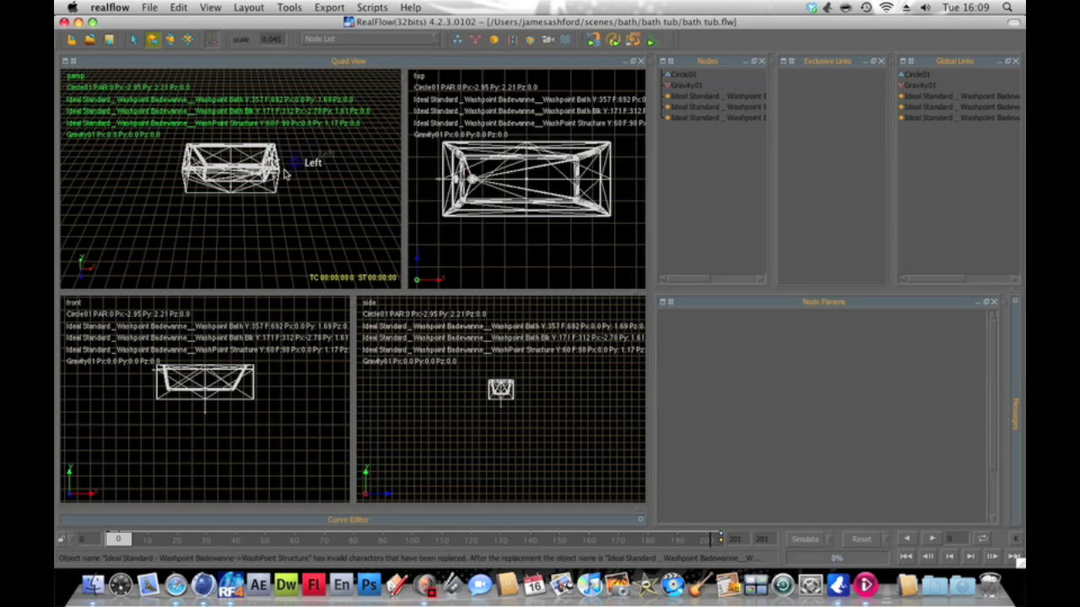
click(685, 75)
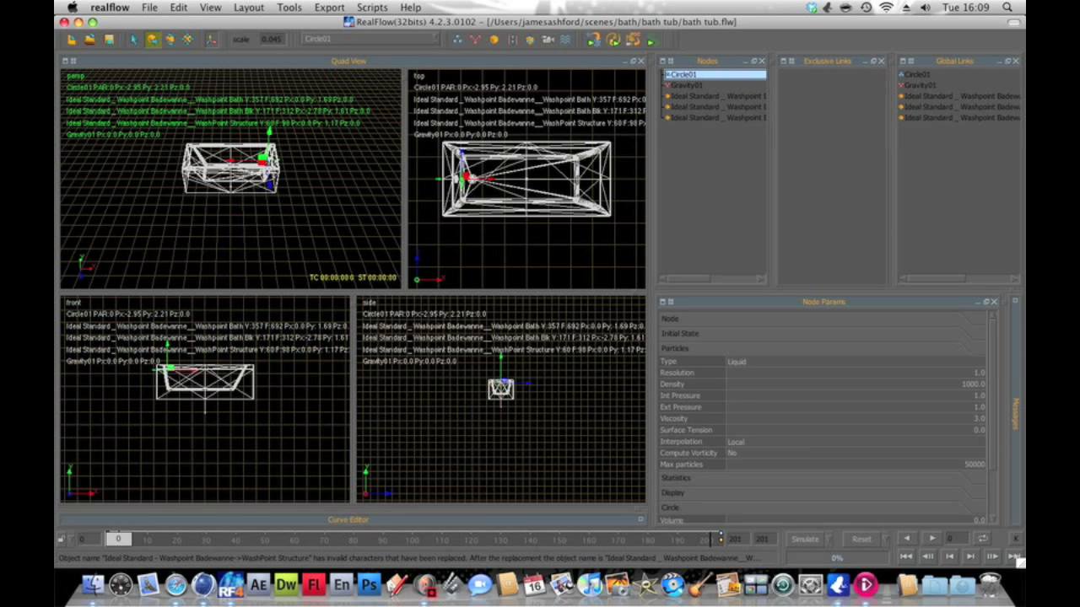
click(188, 41)
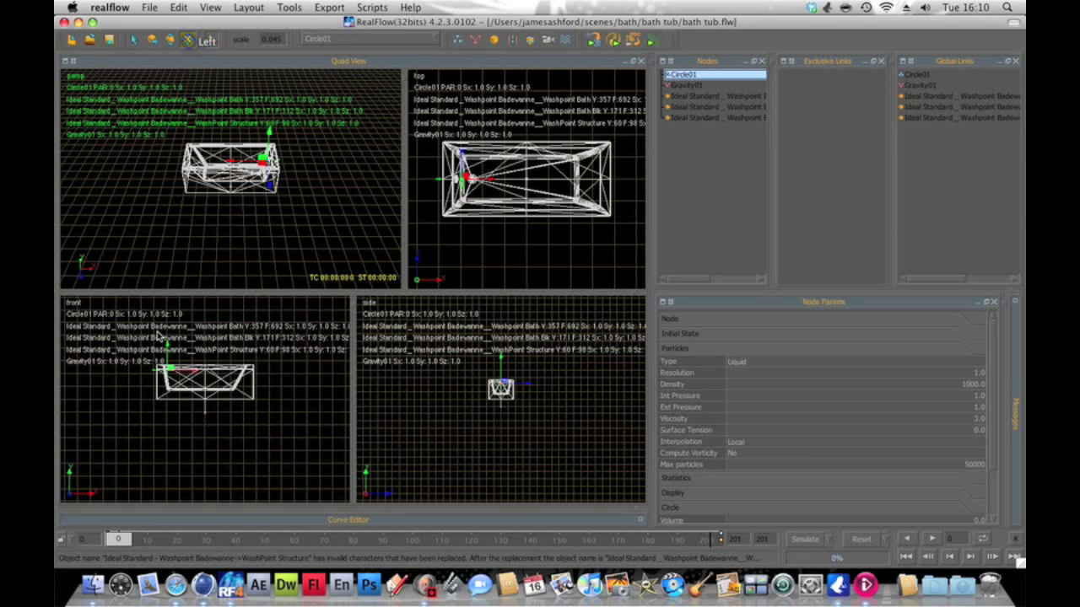
click(173, 370)
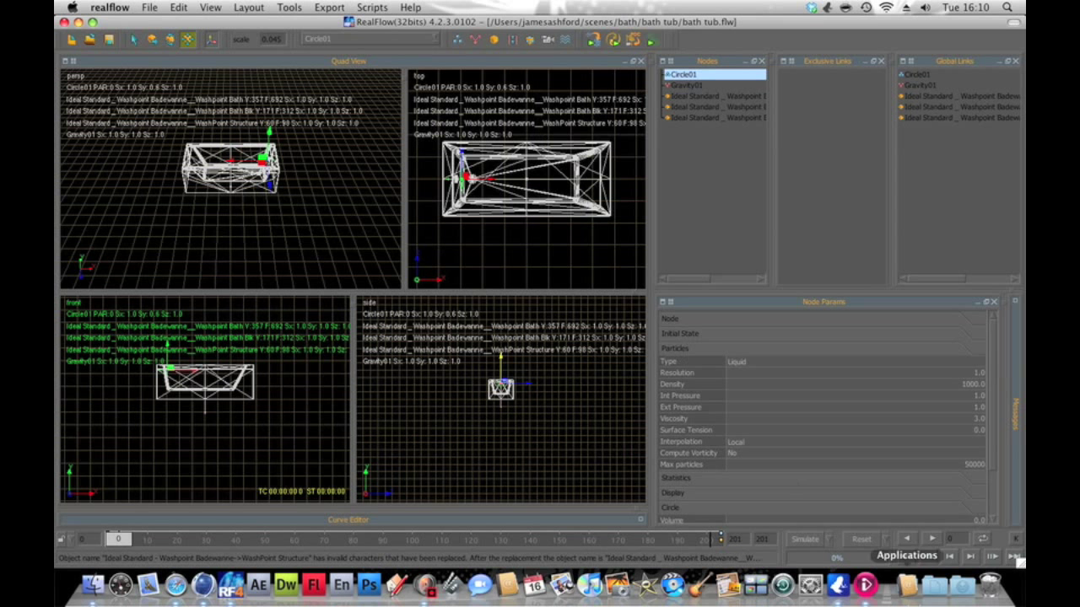
Step: Add a Mesh01 node for the liquid and start the simulation
click(546, 41)
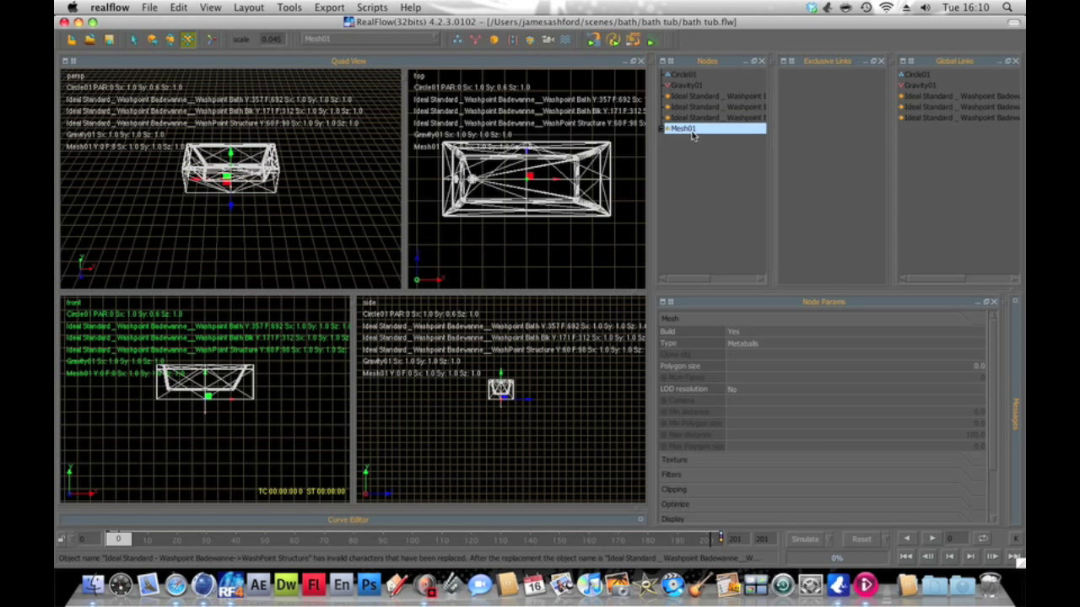
click(795, 542)
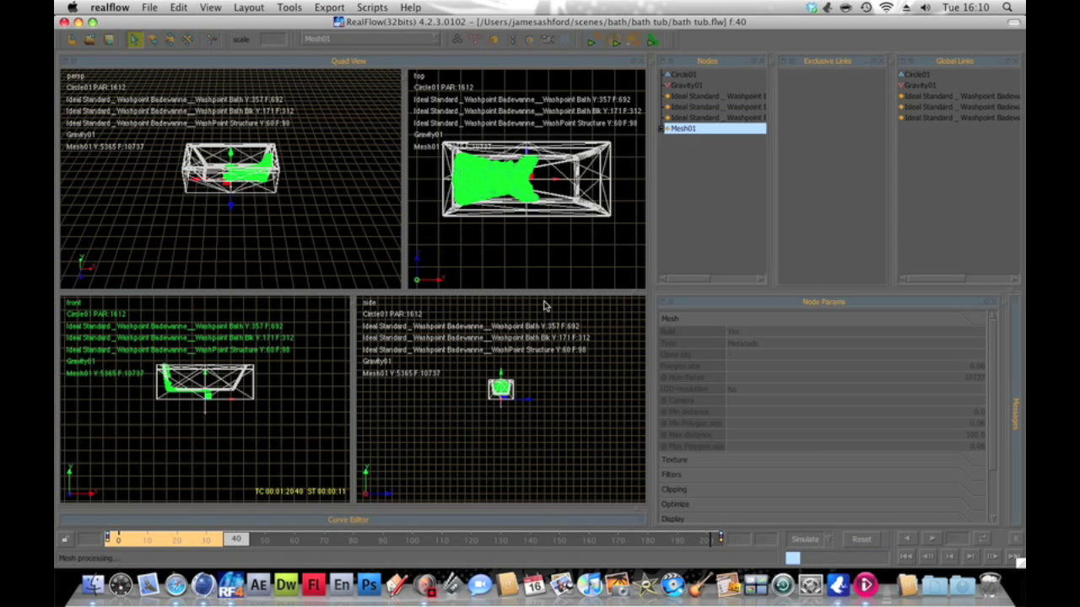
Step: Zoom in on the tub in the front viewport as the simulation reaches frame 93
scroll(258, 406, up, 3)
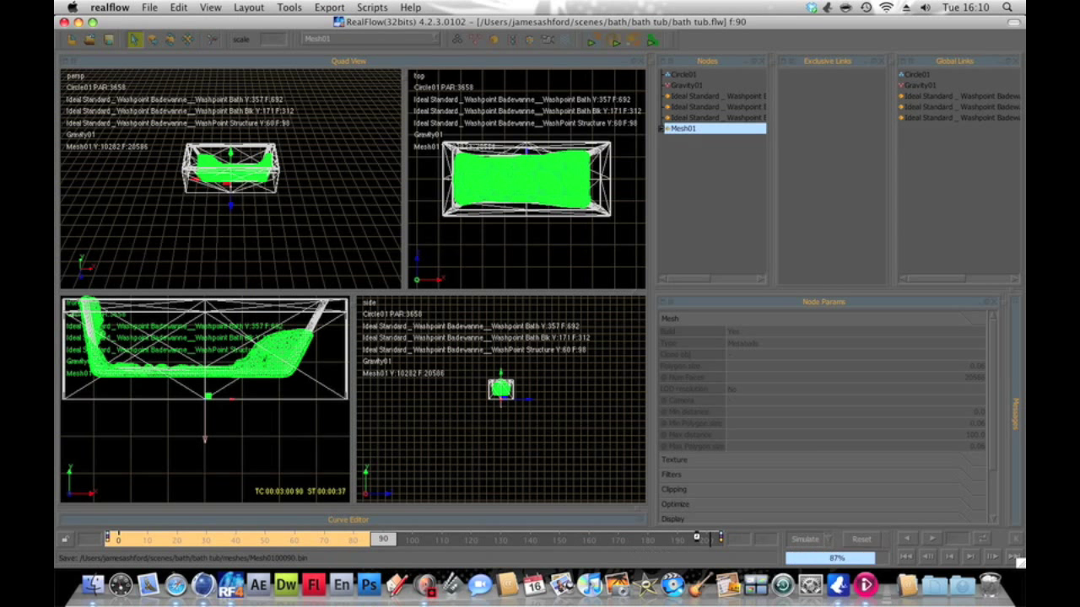
Step: Pause the Screenium recording via the dock icon's Capture > Pause
right_click(426, 585)
mouse_move(498, 478)
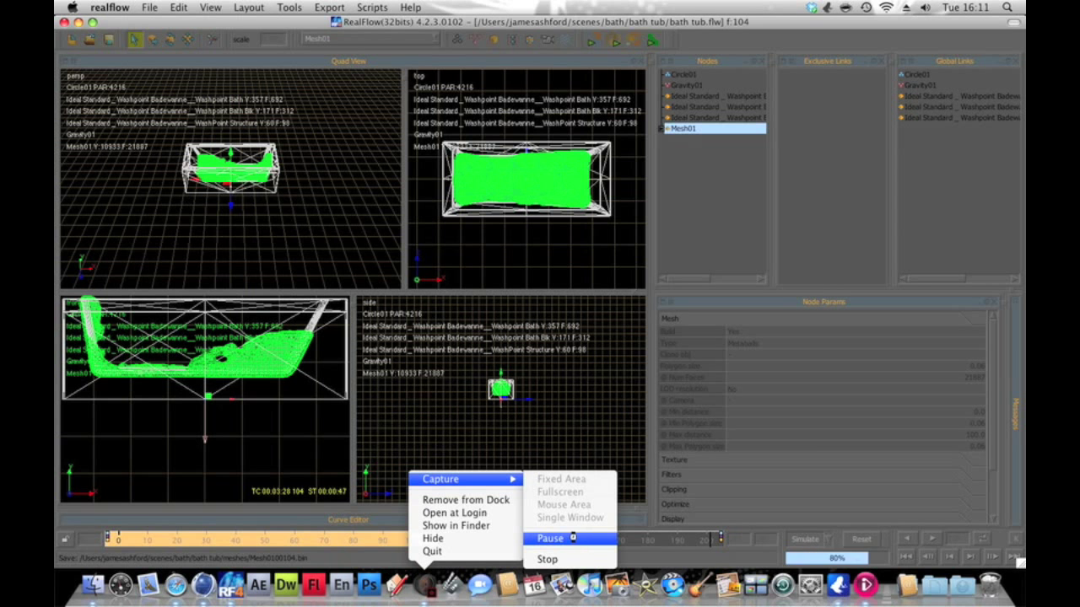
click(575, 540)
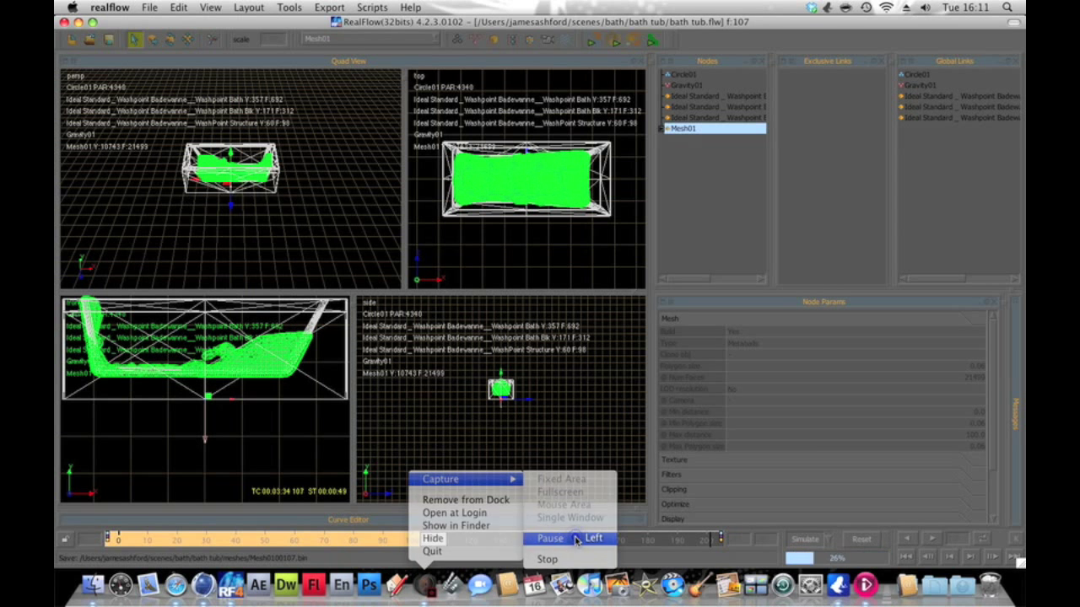